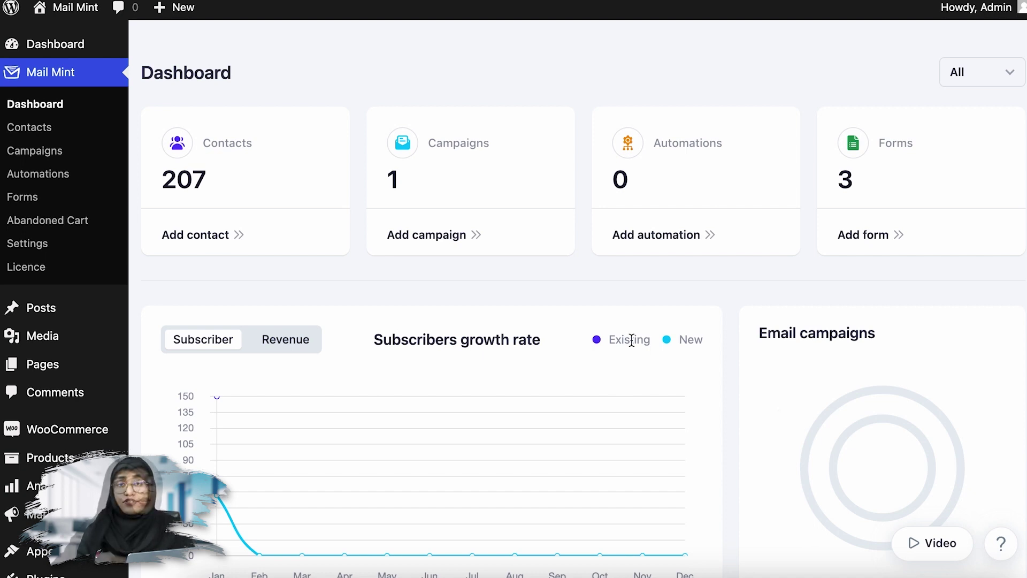
- Go to Automations, start a New Automation, and browse the Popular pre-built journeys
left_click(81, 185)
scroll(84, 187, "down", 1)
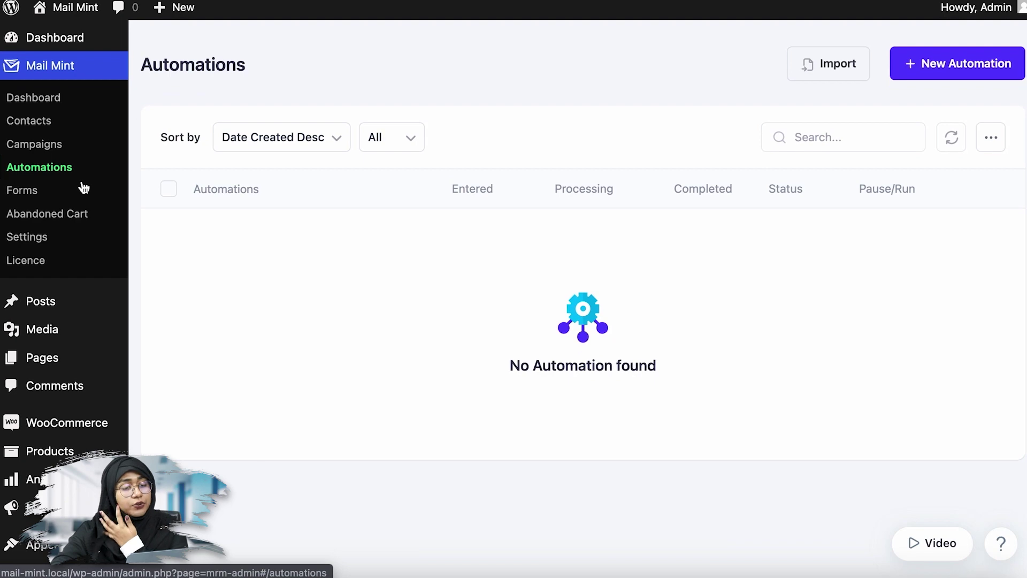
left_click(999, 59)
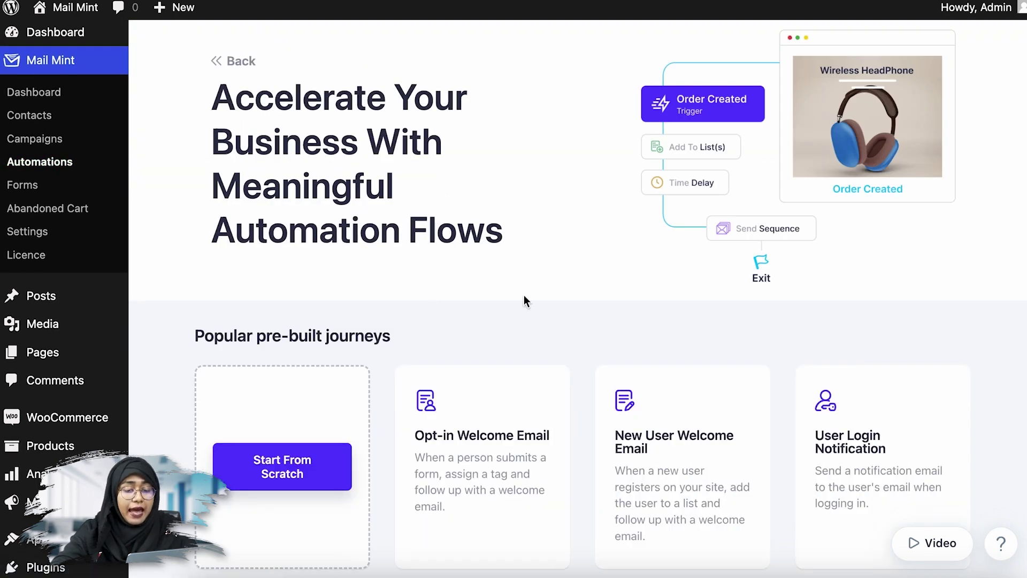
scroll(524, 297, "down", 3)
scroll(523, 300, "down", 8)
scroll(612, 313, "up", 2)
scroll(612, 314, "up", 10)
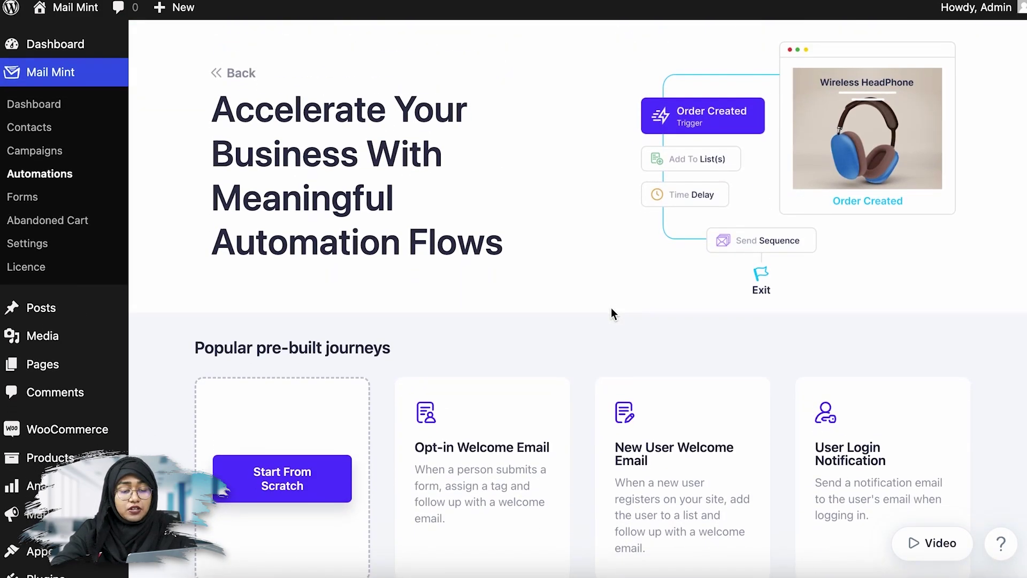
scroll(611, 314, "down", 2)
scroll(613, 313, "down", 3)
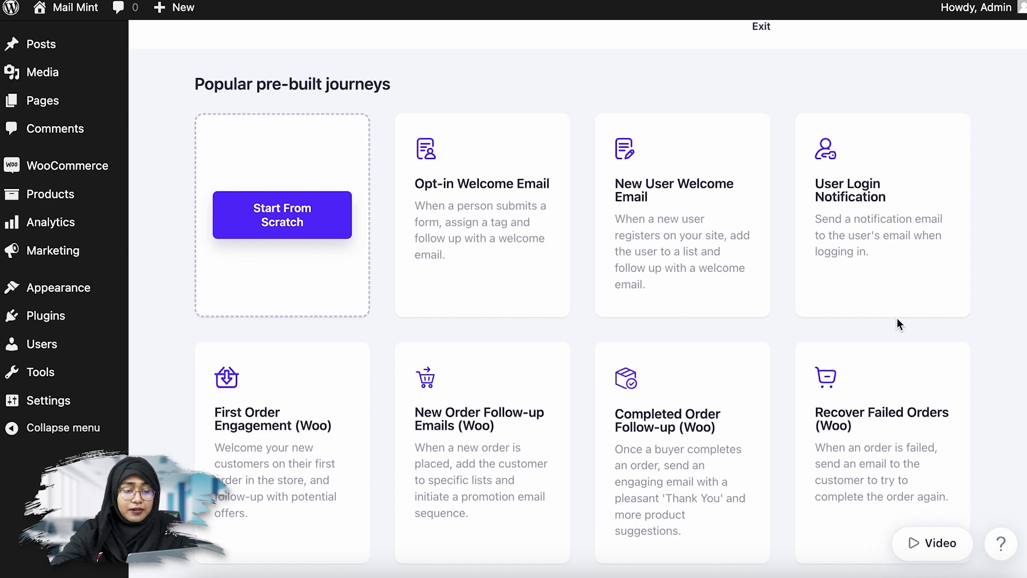
scroll(985, 371, "up", 1)
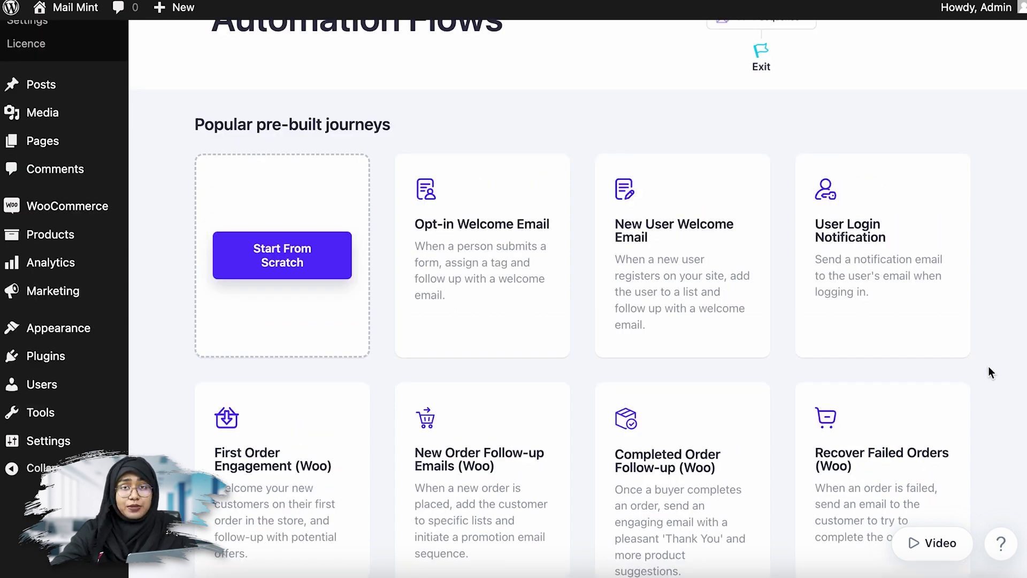
- Select the Opt-in Welcome Email pre-built journey as the new workflow
left_click(491, 259)
mouse_move(589, 190)
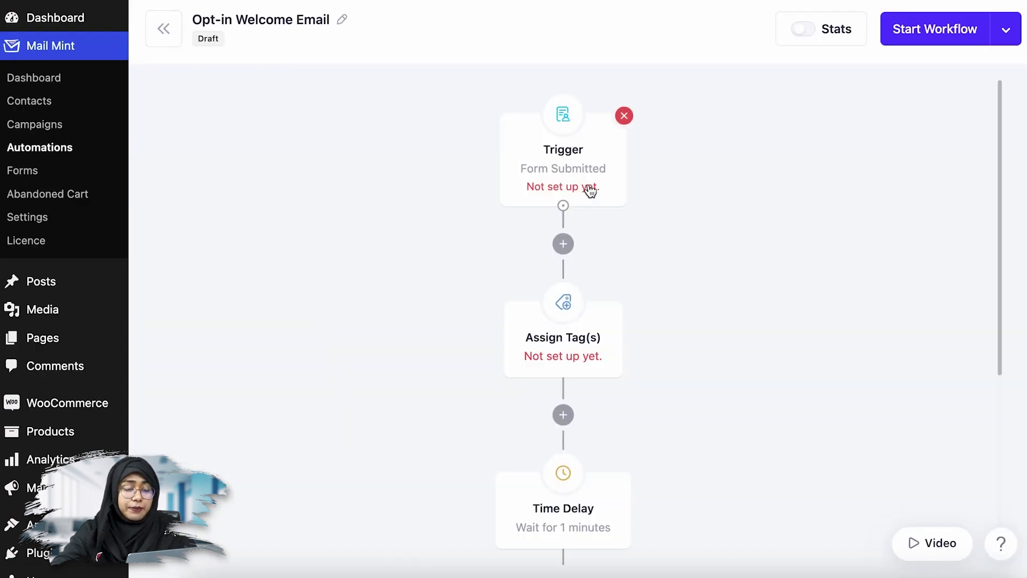
scroll(665, 364, "down", 4)
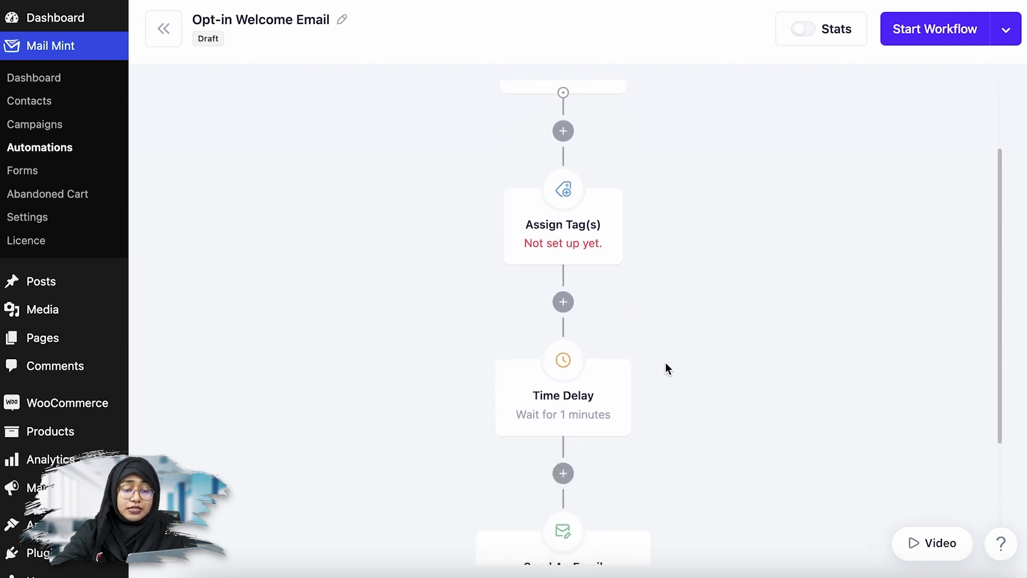
scroll(666, 364, "down", 2)
scroll(666, 364, "up", 6)
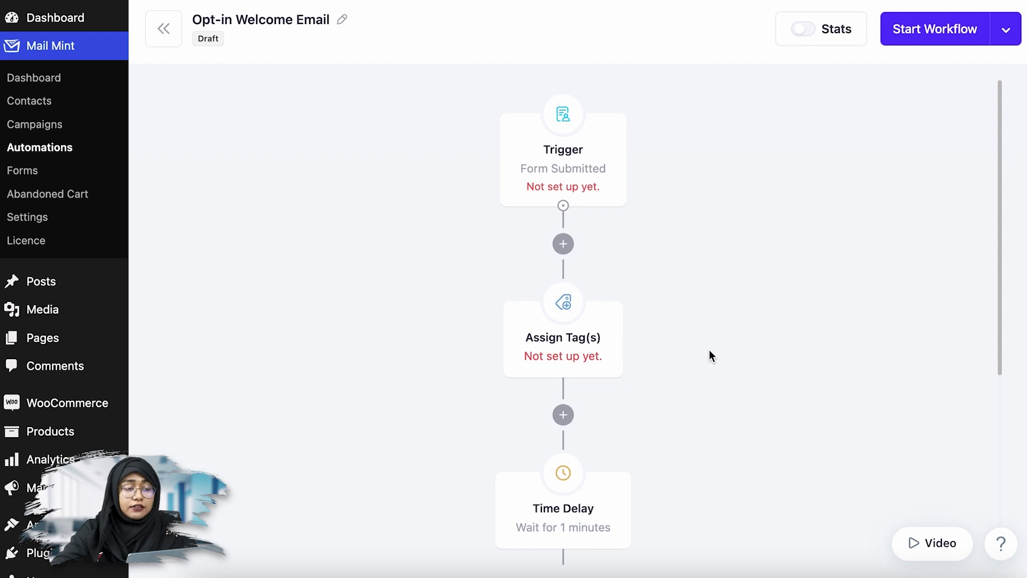
scroll(708, 349, "down", 1)
- Set the Form Submitted trigger to the Newsletter Subscription form
left_click(580, 171)
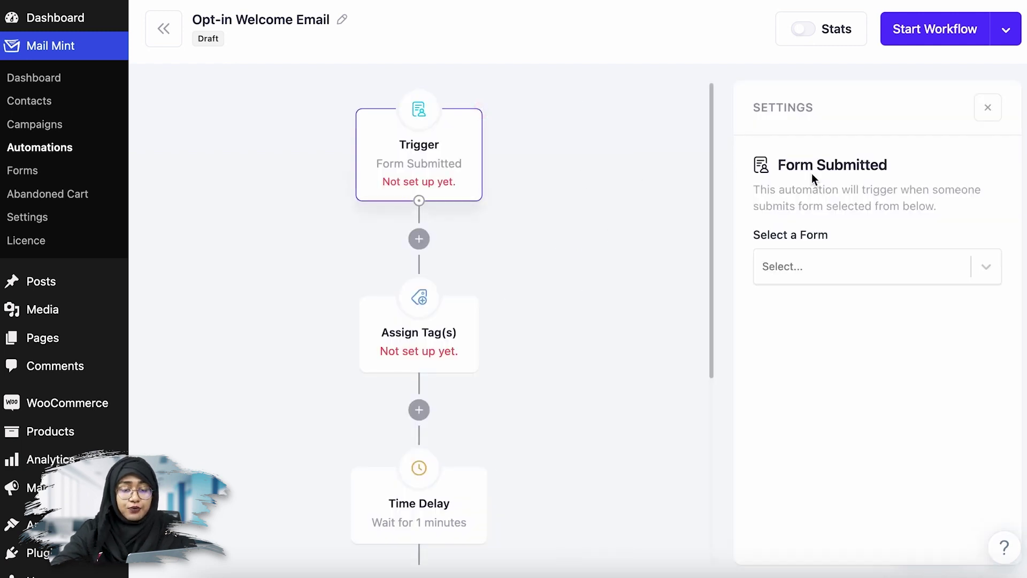
left_click(984, 265)
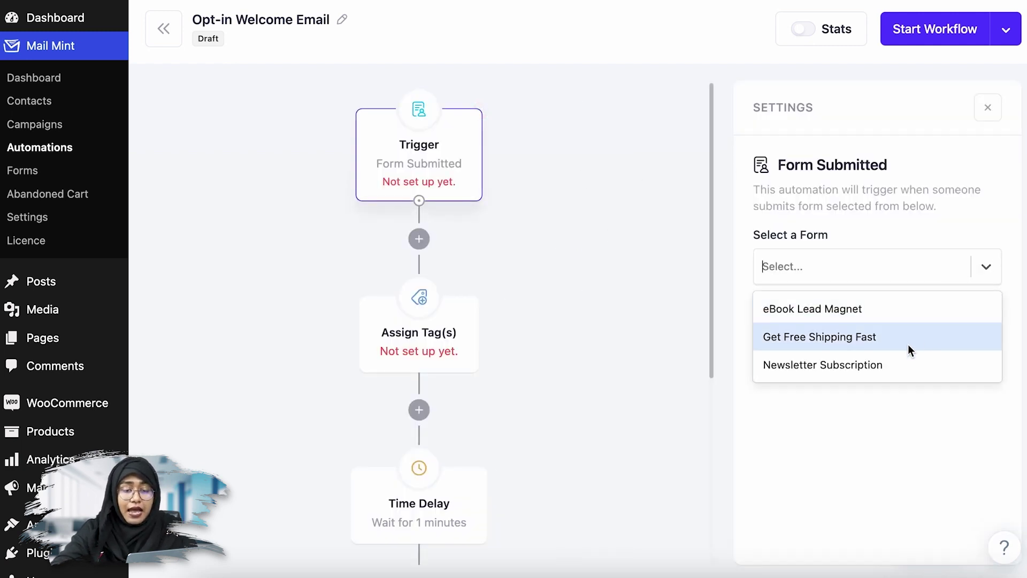
left_click(898, 366)
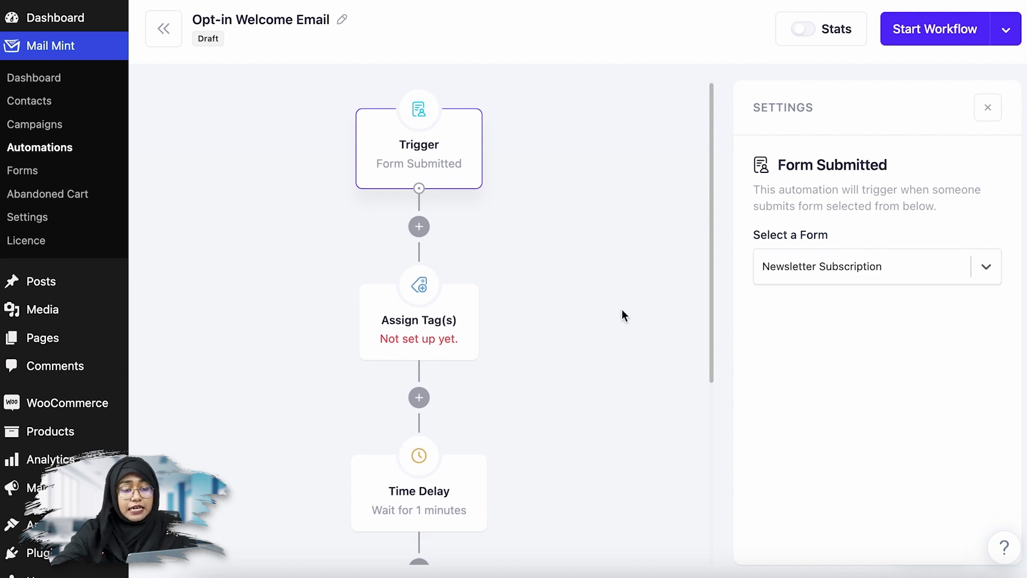
scroll(665, 305, "up", 1)
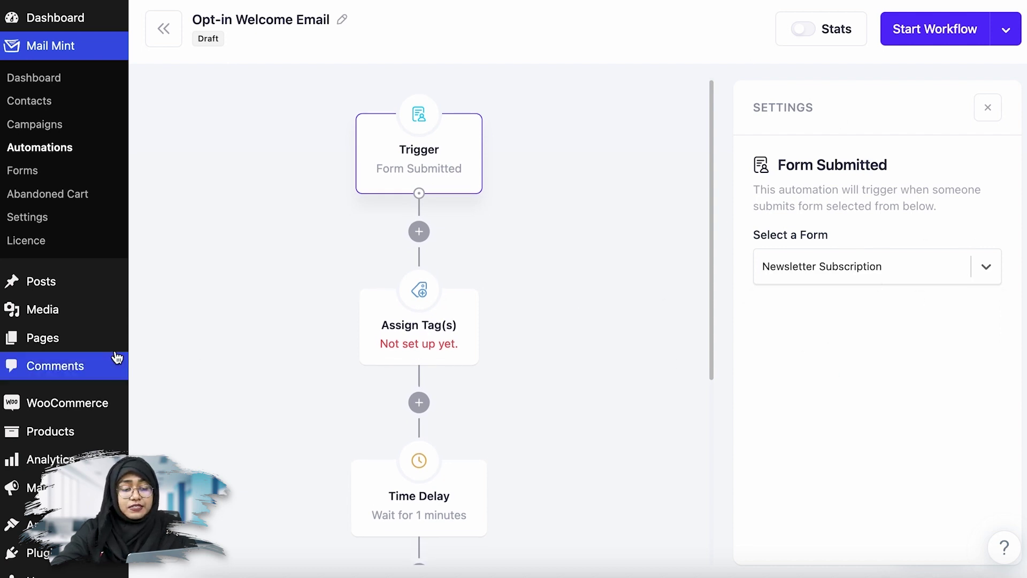
mouse_move(397, 338)
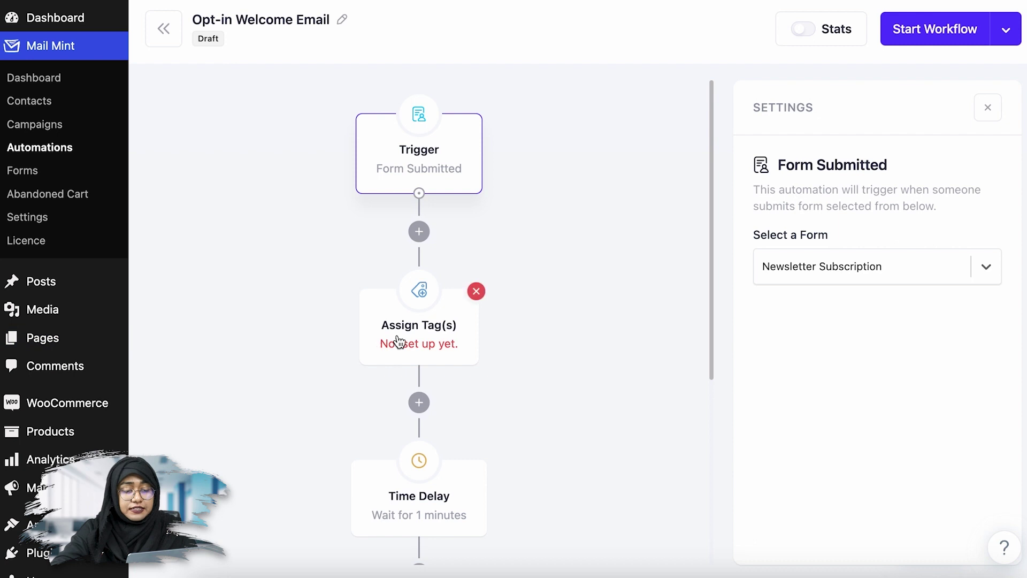
- Swap the Assign Tag(s) step for an Add To List(s) step targeting the Leads list
left_click(476, 291)
left_click(419, 231)
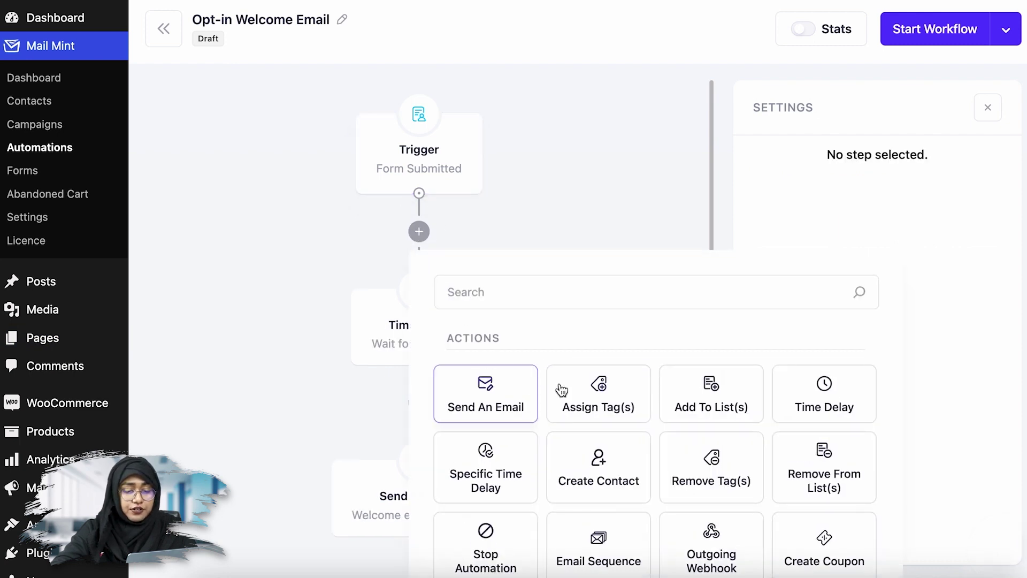
left_click(698, 403)
left_click(862, 263)
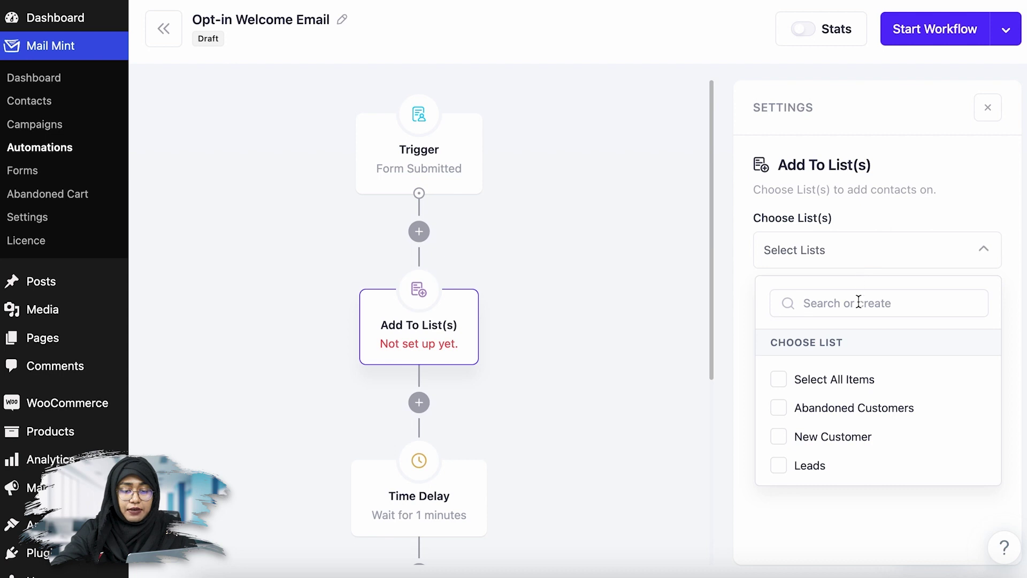
left_click(809, 468)
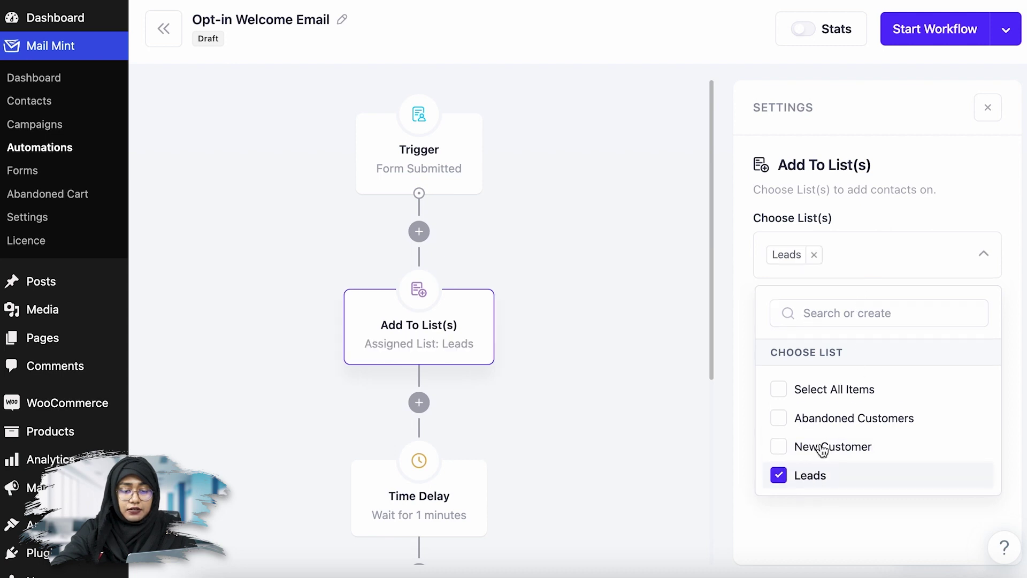
left_click(919, 262)
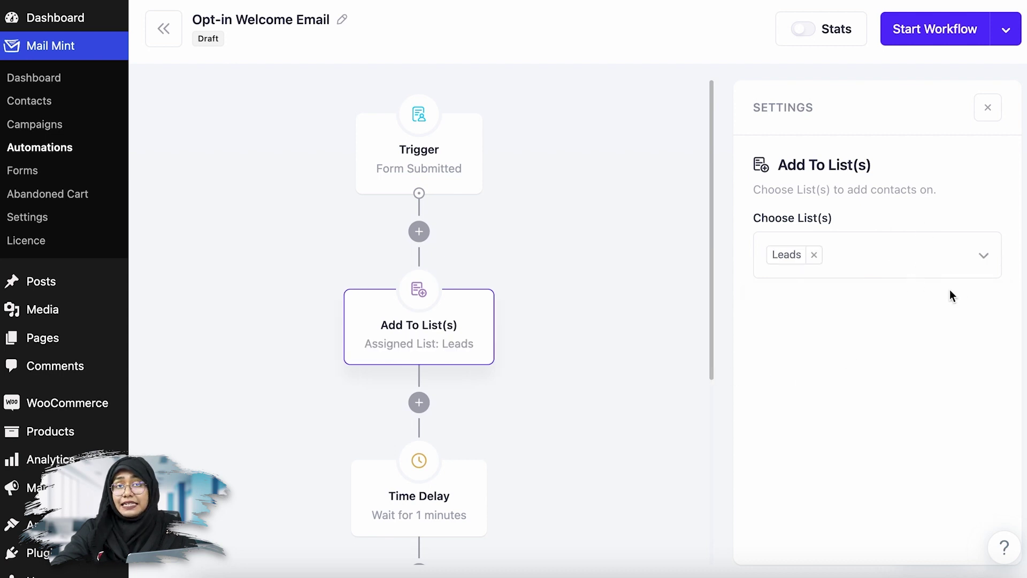
scroll(508, 369, "down", 5)
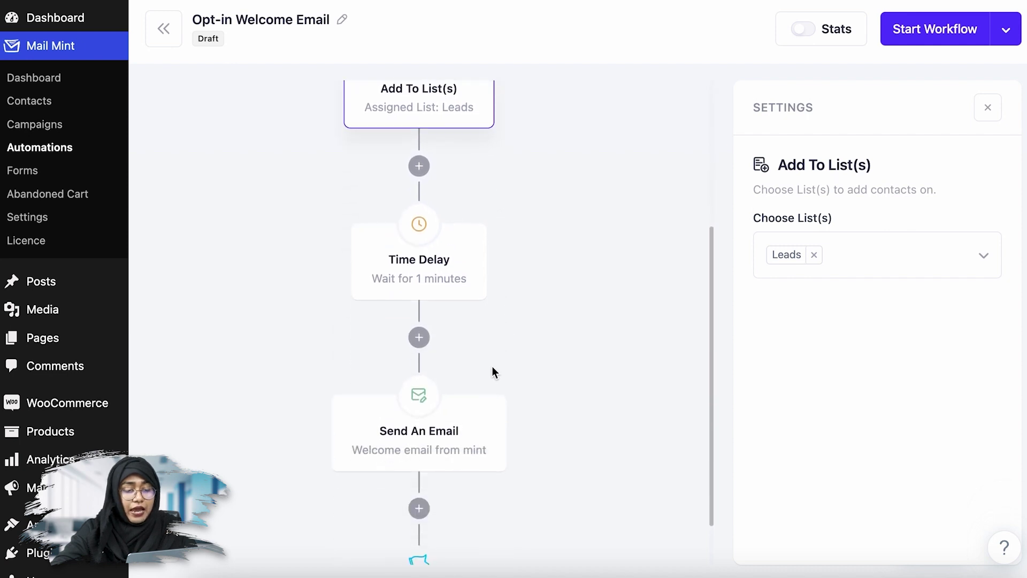
scroll(469, 316, "down", 1)
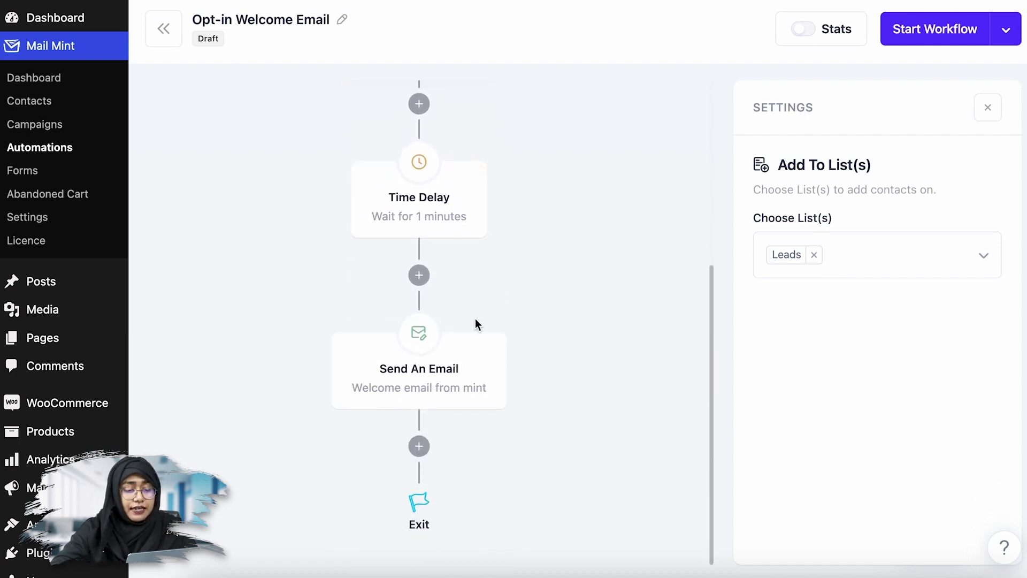
left_click(504, 337)
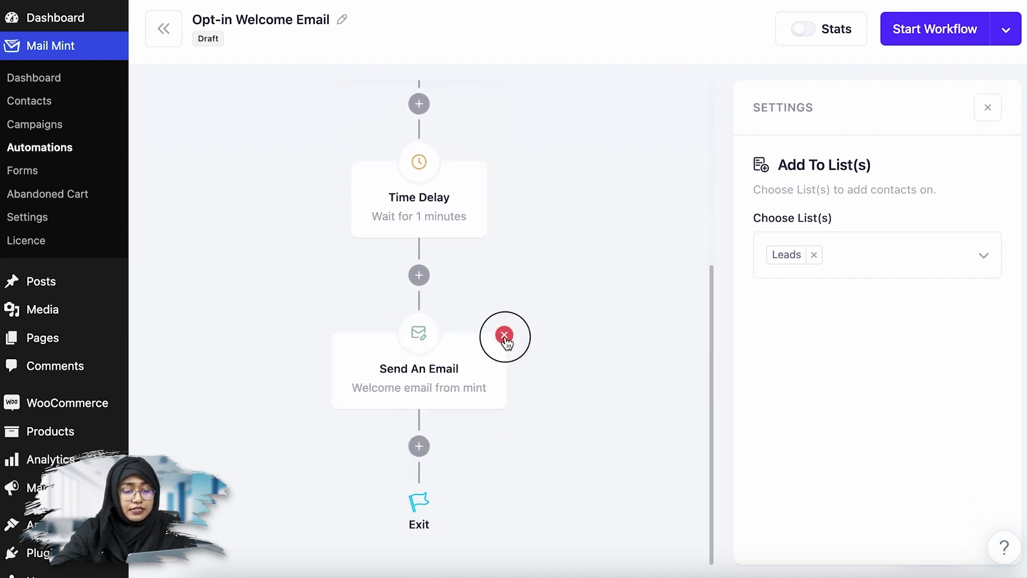
- Insert a Create Coupon step just before Exit
left_click(419, 446)
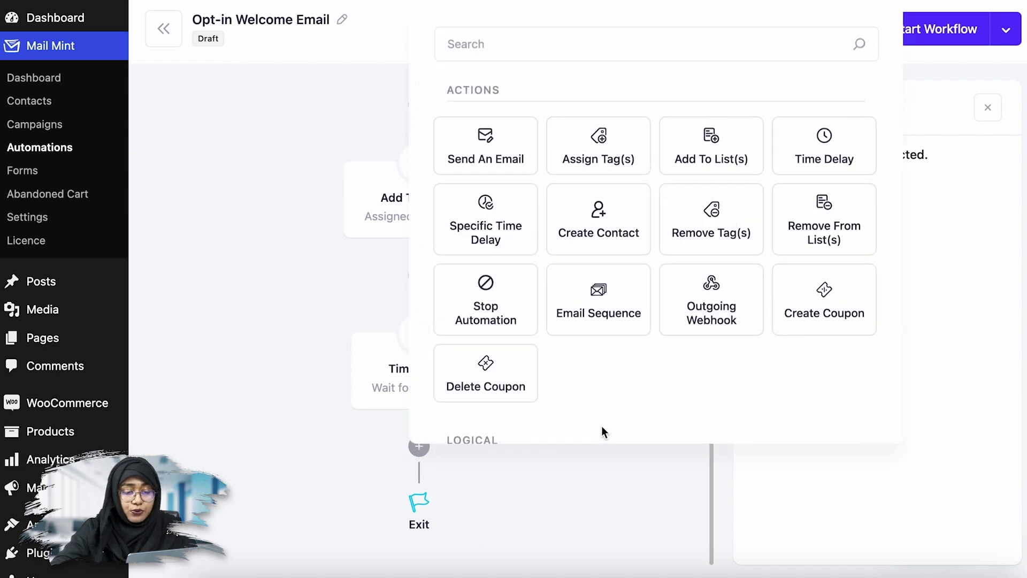
scroll(599, 386, "down", 1)
scroll(598, 378, "down", 1)
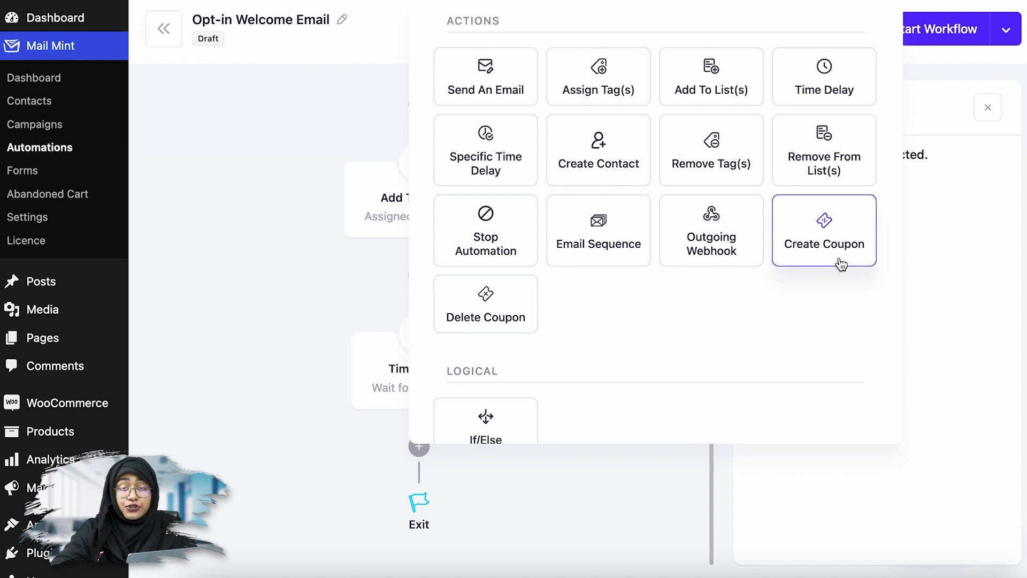
left_click(841, 263)
scroll(667, 373, "down", 3)
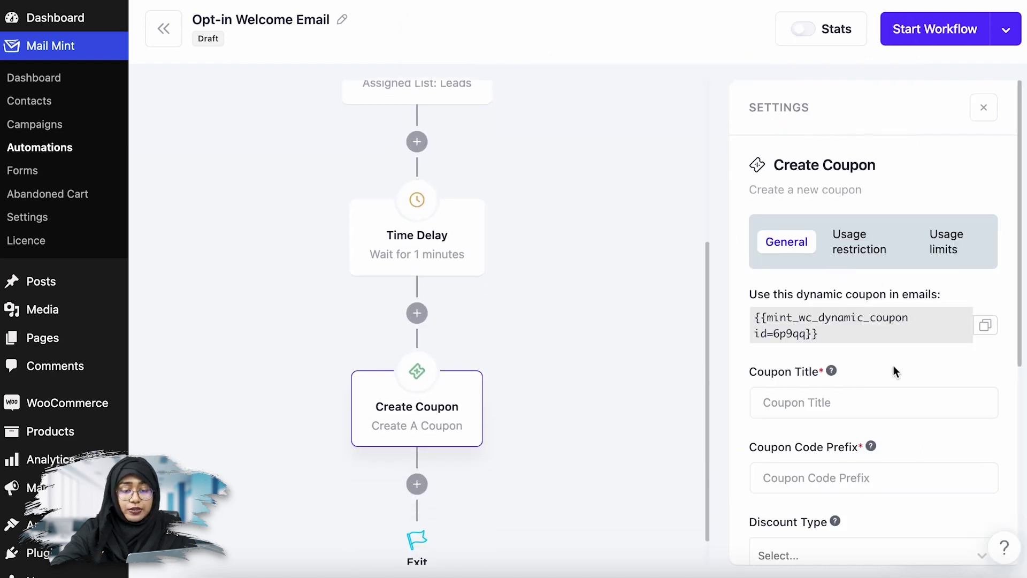
scroll(893, 371, "down", 2)
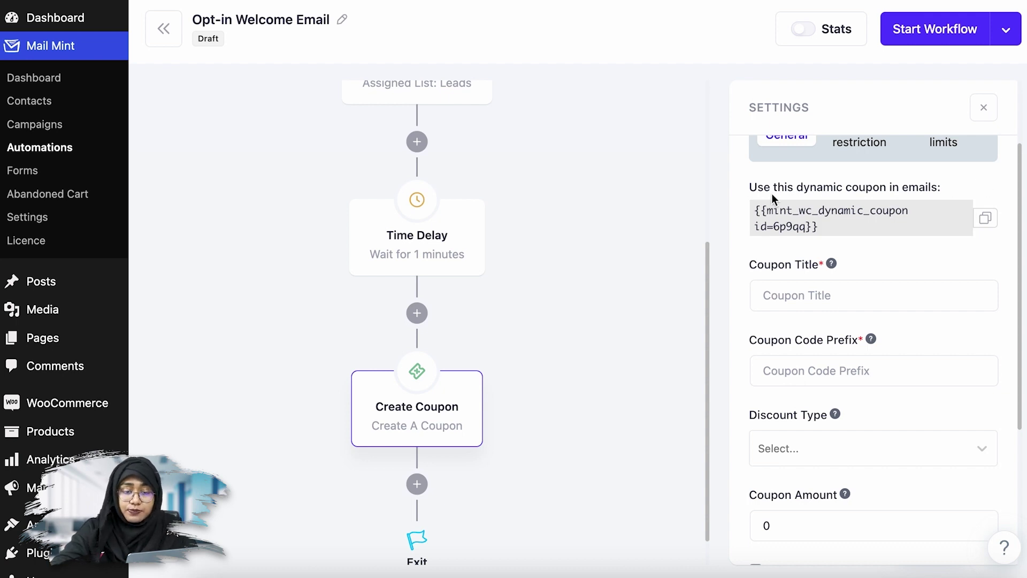
- Title the coupon 'signup' and use signup as the Coupon Code Prefix
left_click(856, 300)
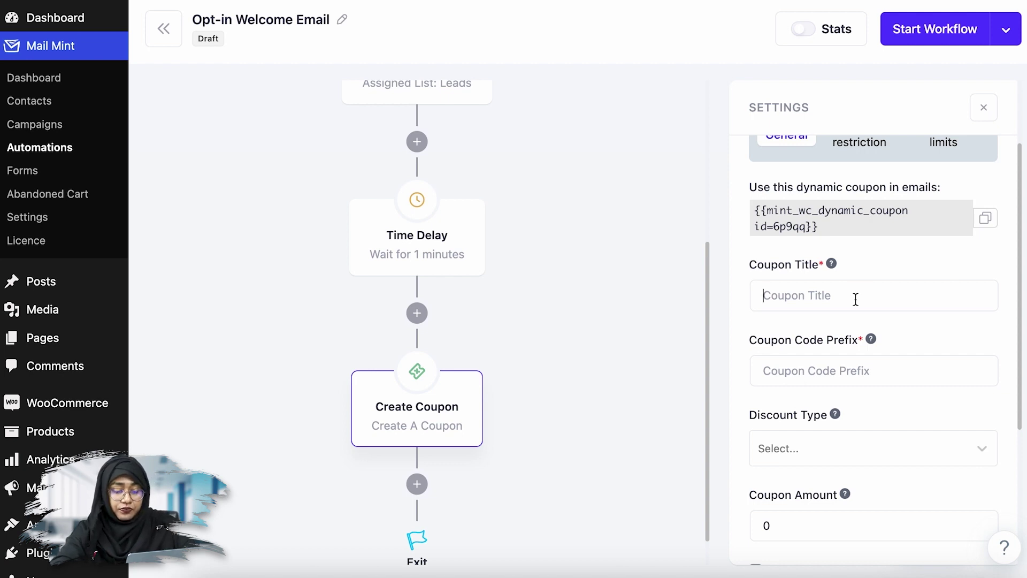
type("signup")
left_click_drag(813, 295, 762, 296)
key("ctrl+c")
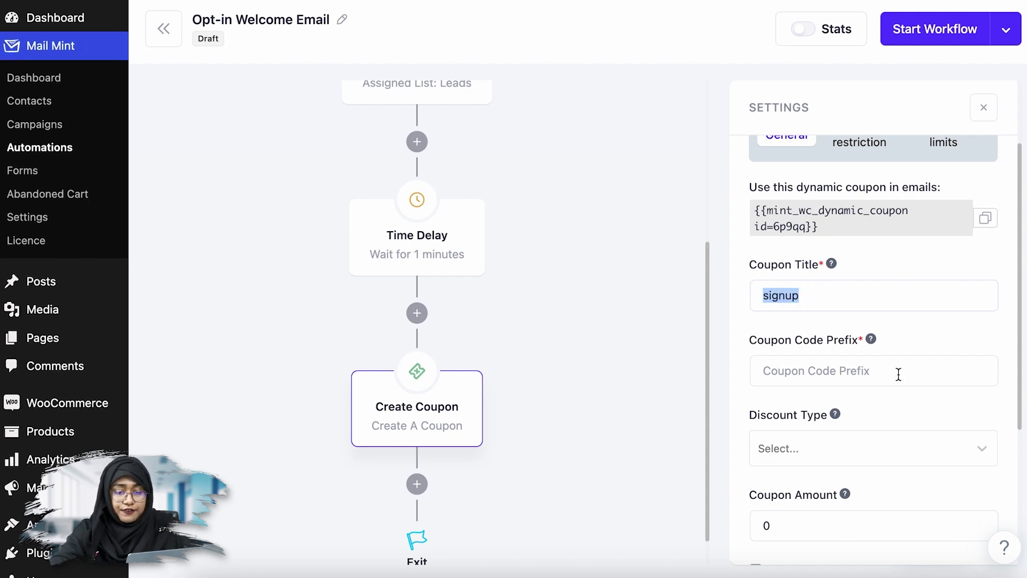
left_click(897, 371)
key("ctrl+v")
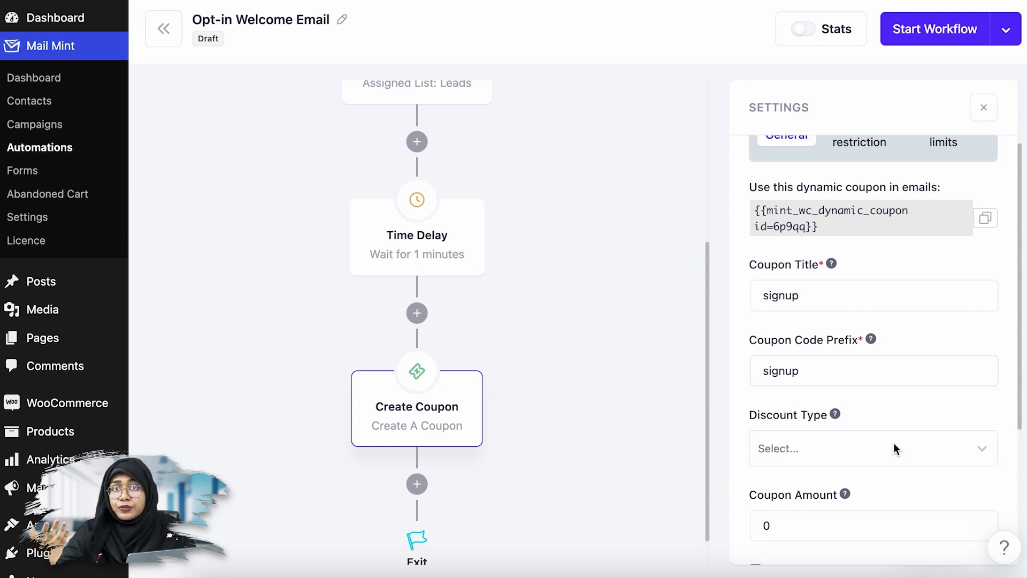
- Make the coupon a Percentage discount with a Coupon Amount of 15
scroll(893, 442, "down", 3)
scroll(883, 319, "up", 1)
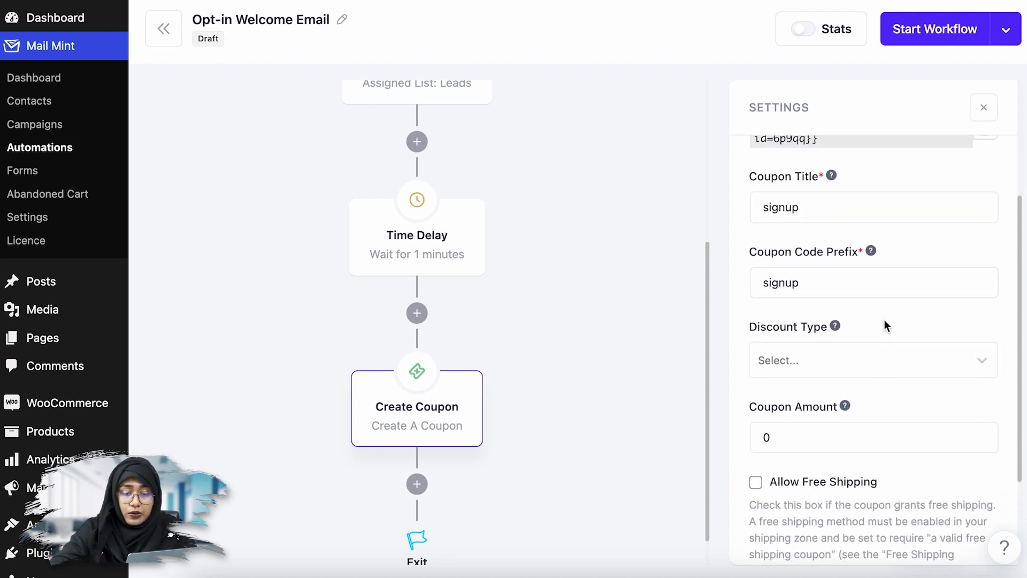
left_click(884, 357)
left_click(805, 402)
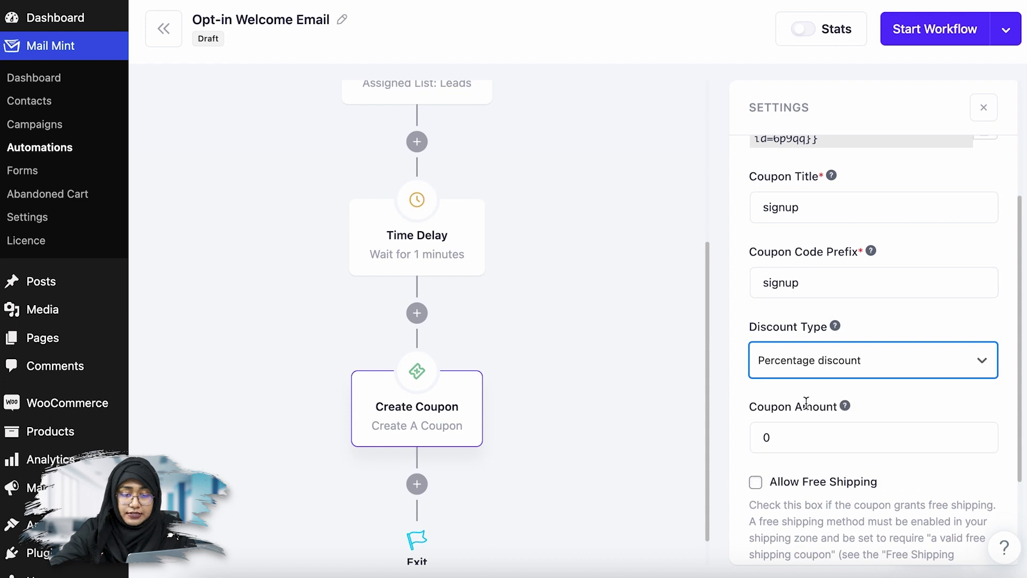
double_click(766, 437)
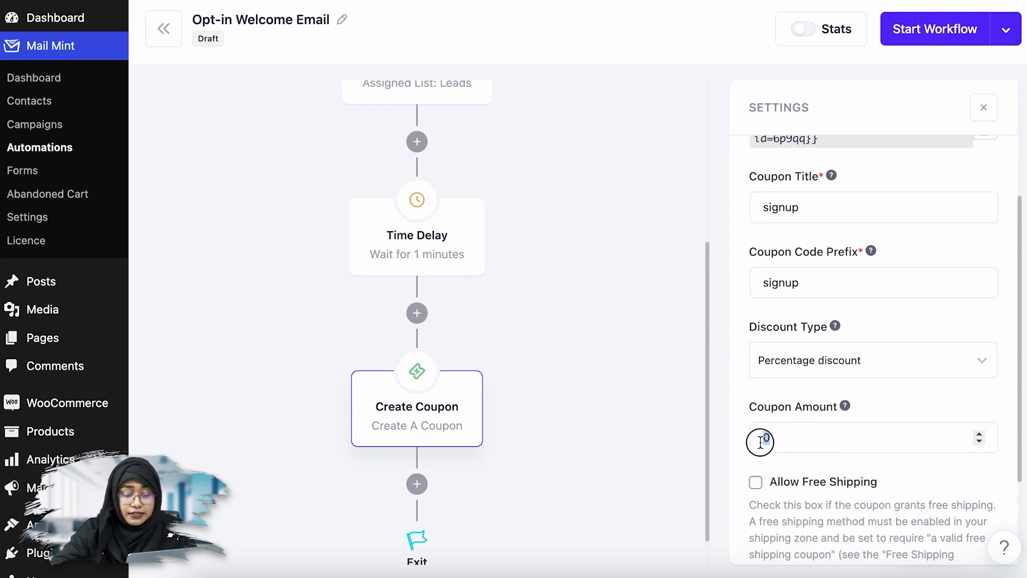
type("1")
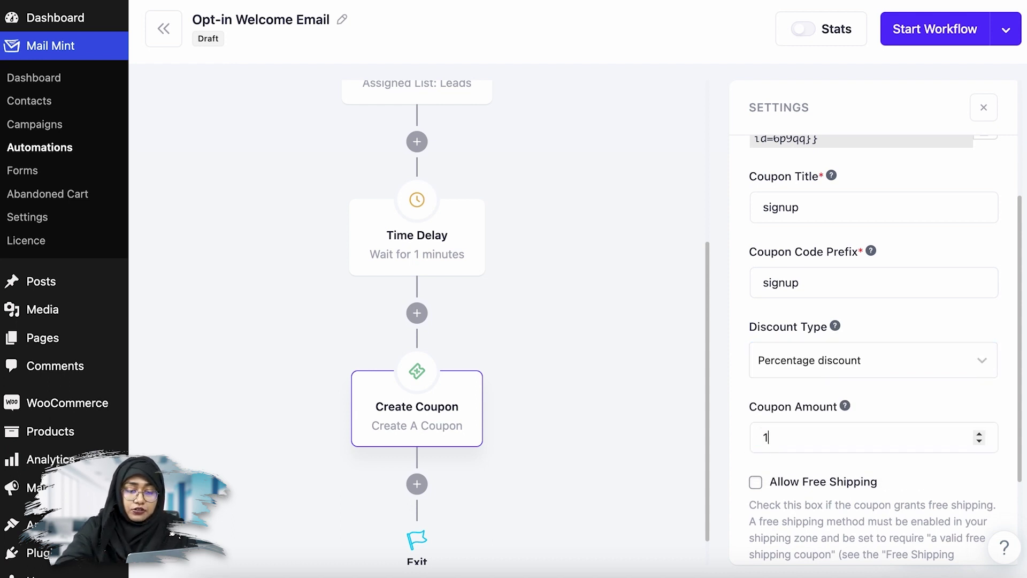
type("5")
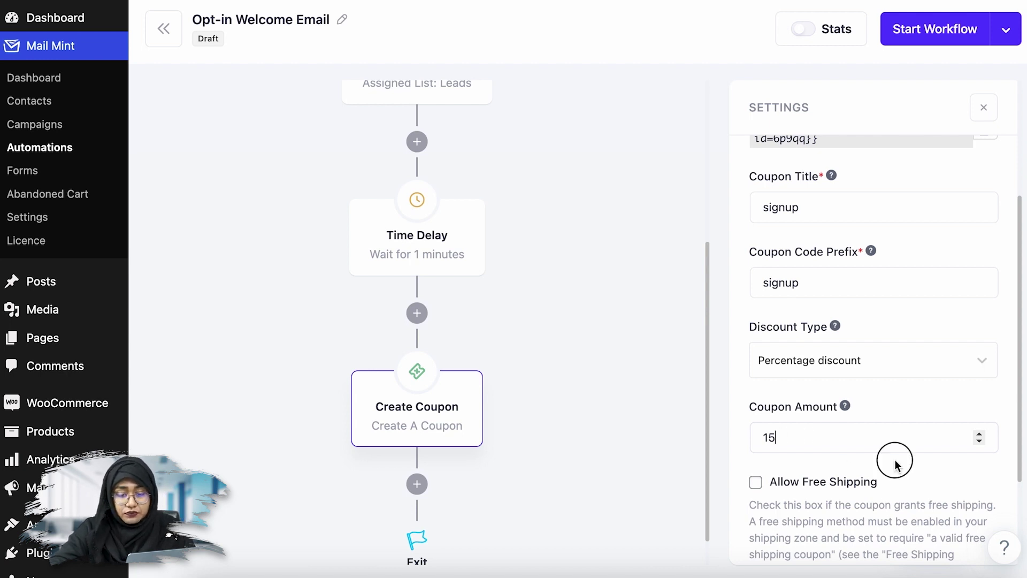
- Leave the coupon with no expiry date after briefly trying a specific one
scroll(908, 463, "down", 3)
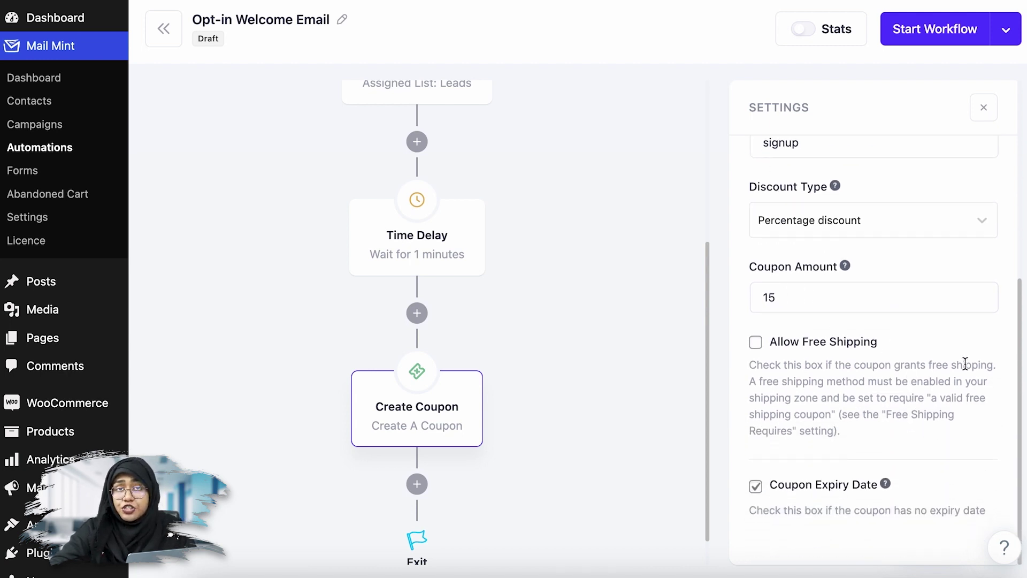
scroll(964, 364, "down", 2)
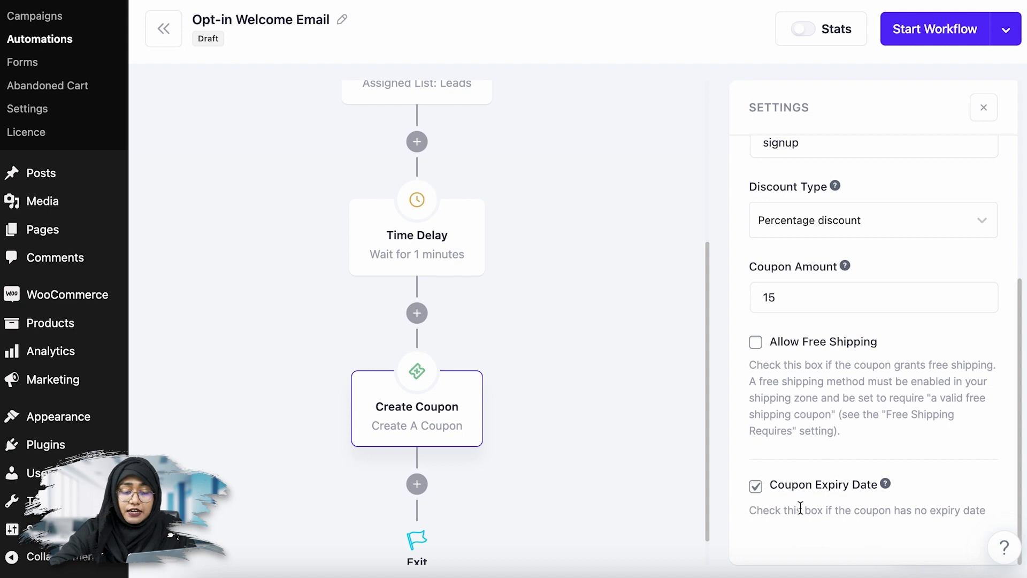
left_click(756, 487)
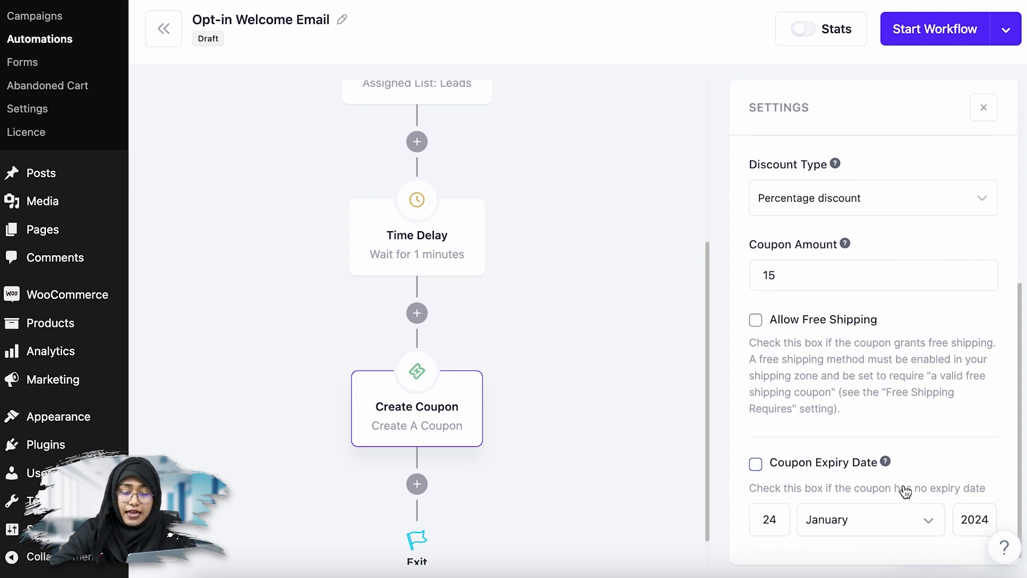
scroll(905, 491, "down", 1)
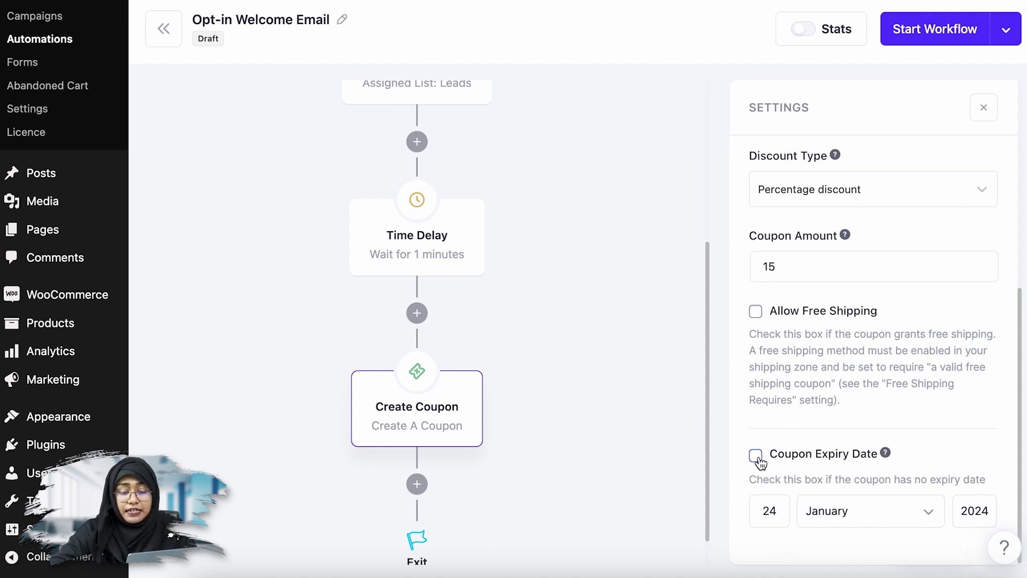
left_click(759, 462)
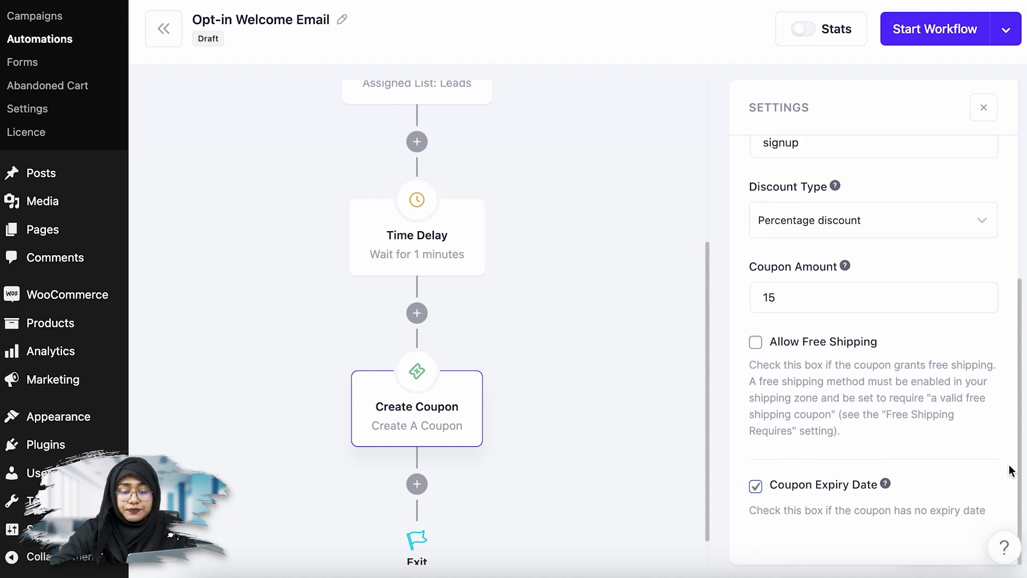
scroll(1011, 470, "up", 8)
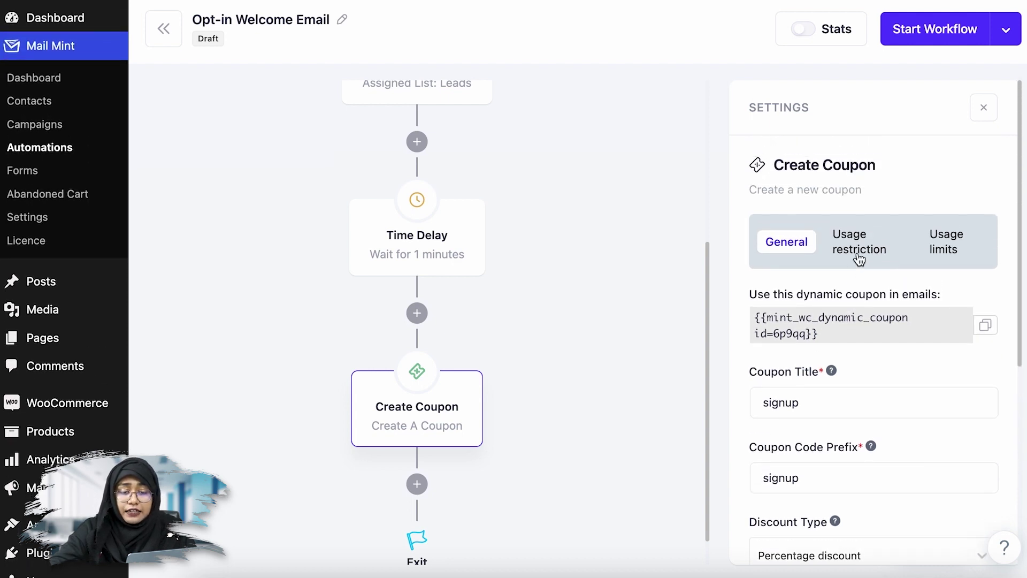
- On the Usage restriction tab, try a Minimum Spend of 20, then clear it to No minimum
left_click(859, 259)
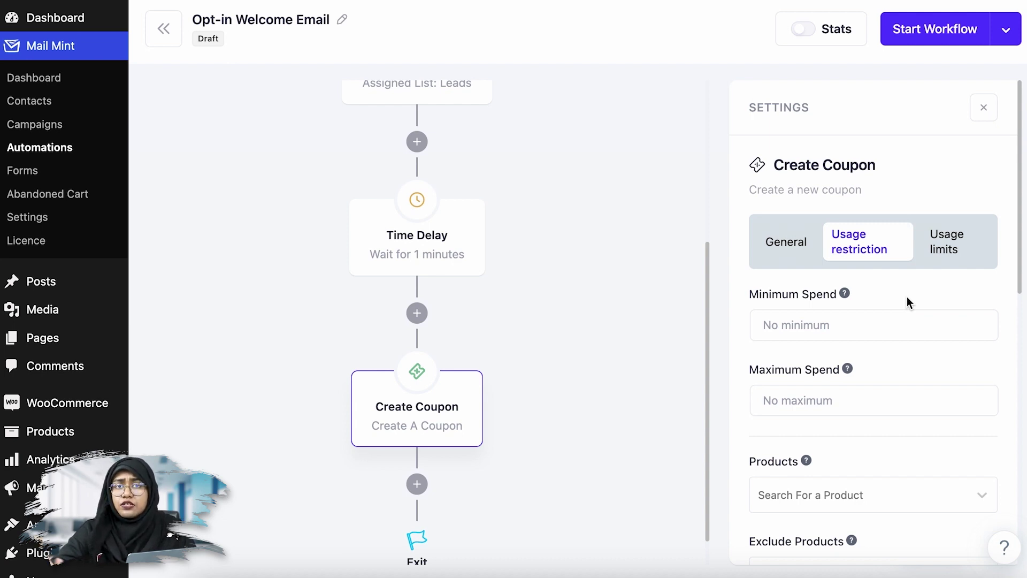
left_click(813, 321)
type("02")
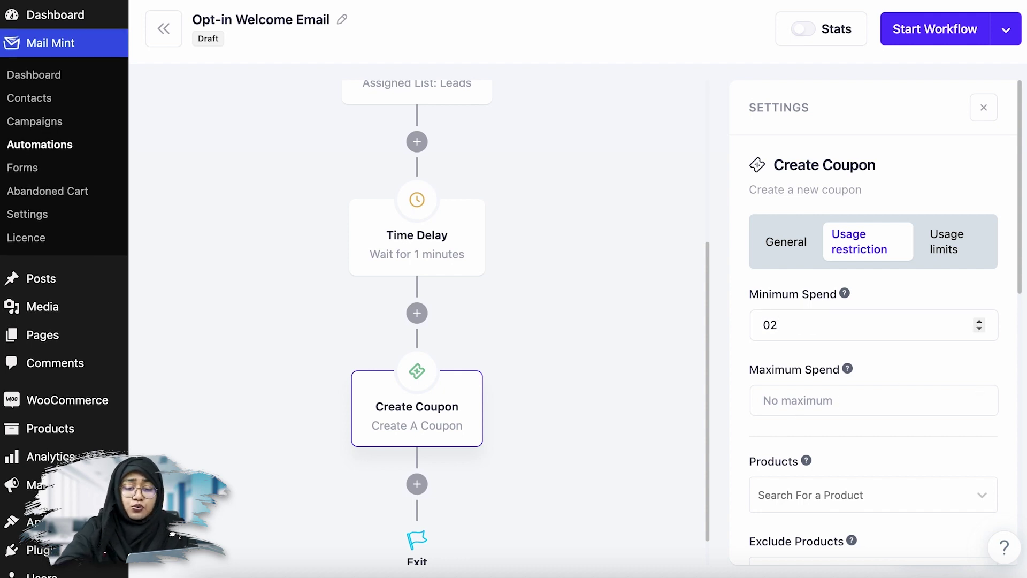
key("BackSpace")
key("BackSpace")
type("20")
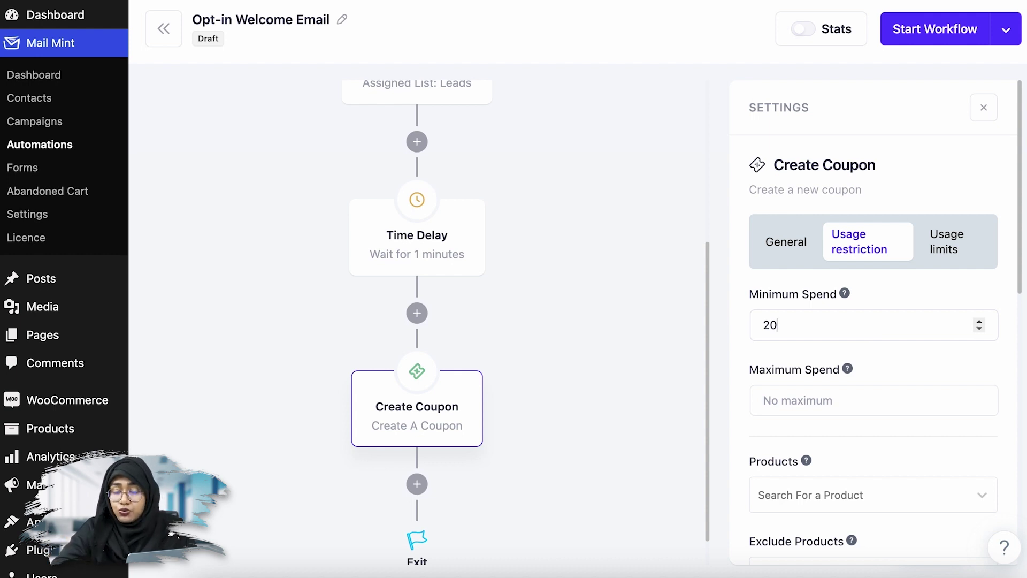
key("BackSpace")
key("BackSpace")
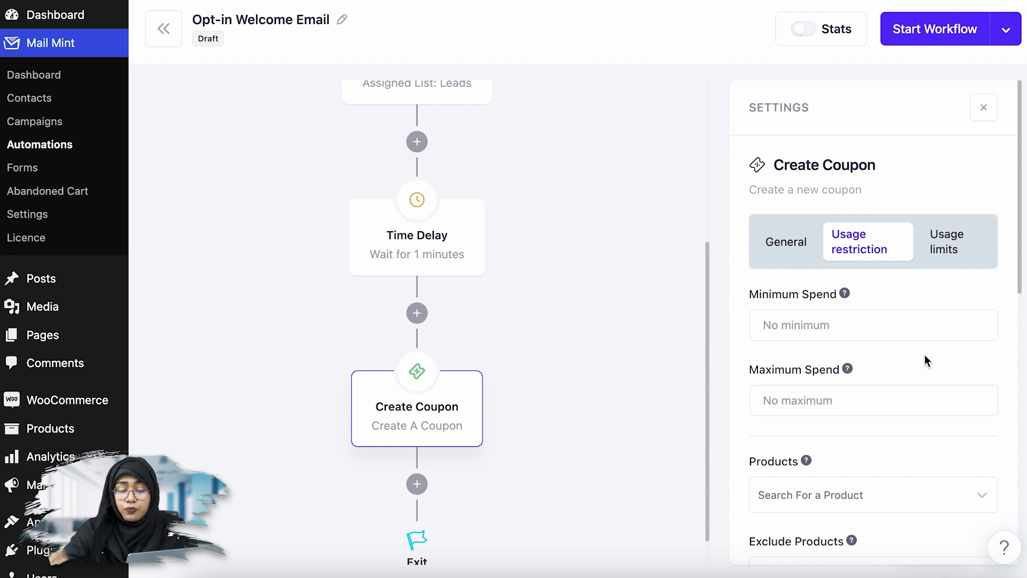
scroll(934, 299, "down", 3)
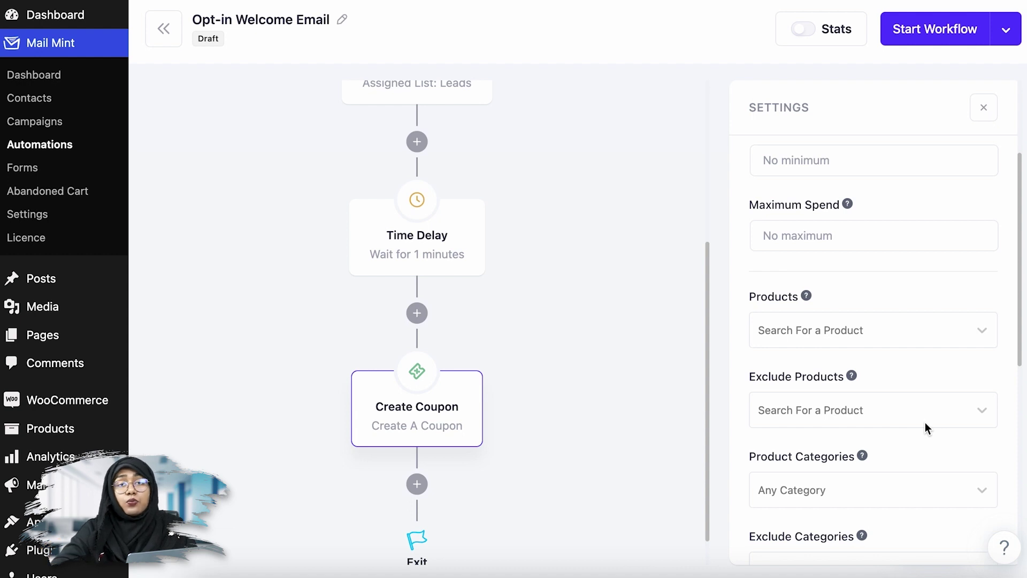
- Tick Individual Use Only, leaving Restrict to Contact Email unchecked
scroll(925, 422, "down", 3)
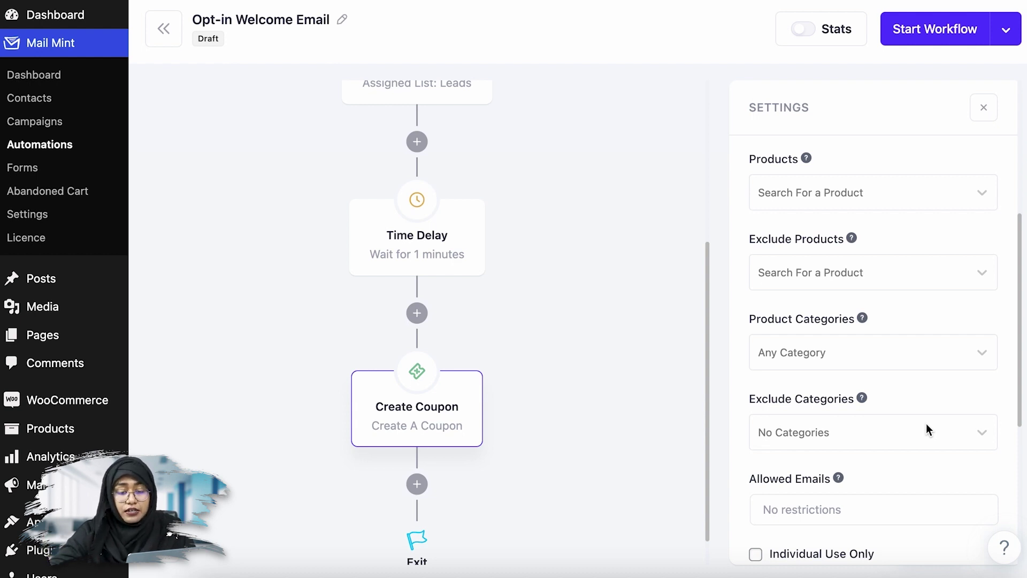
scroll(927, 429, "down", 2)
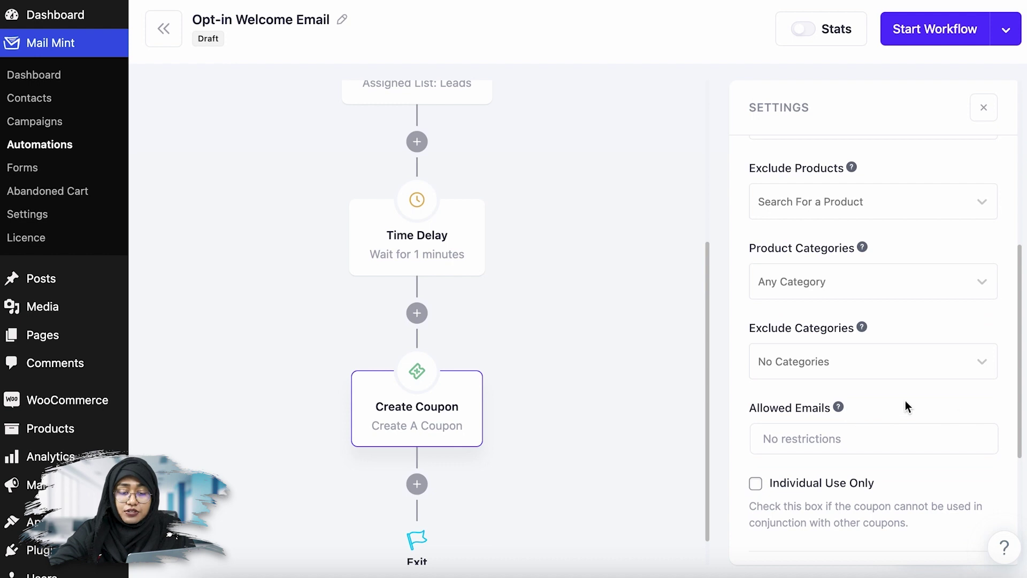
mouse_move(841, 410)
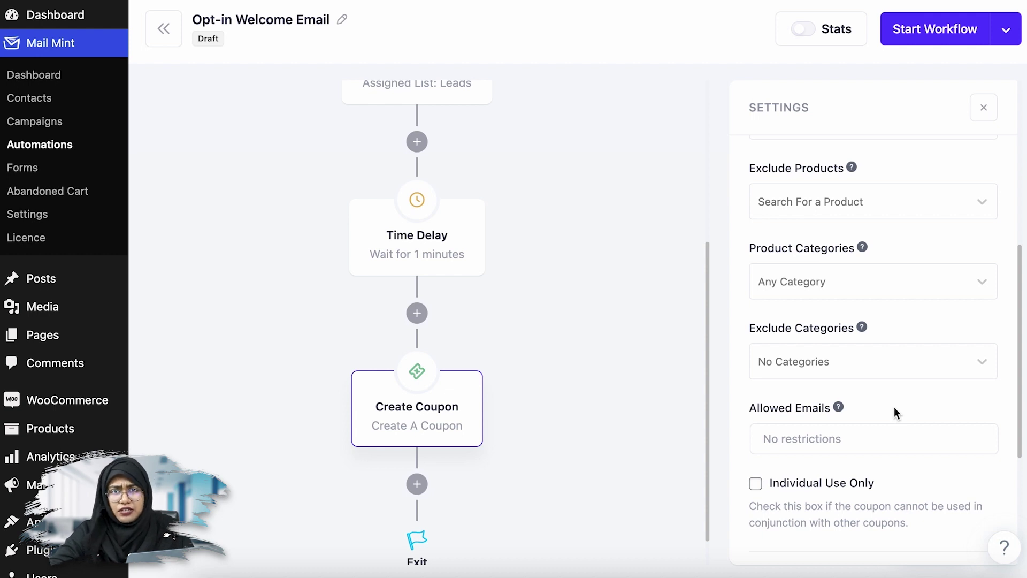
scroll(893, 407, "down", 5)
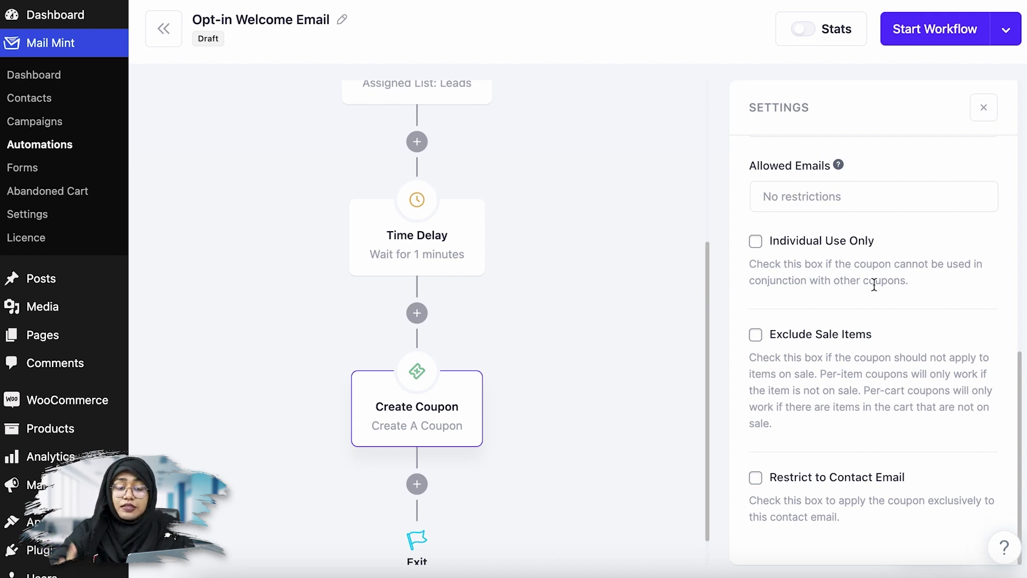
left_click(755, 242)
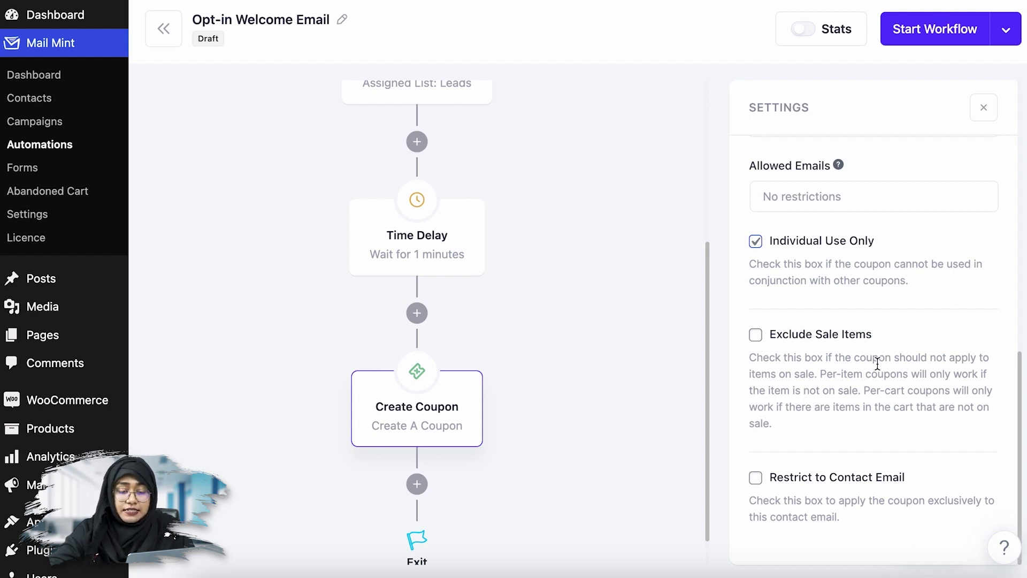
scroll(877, 364, "down", 2)
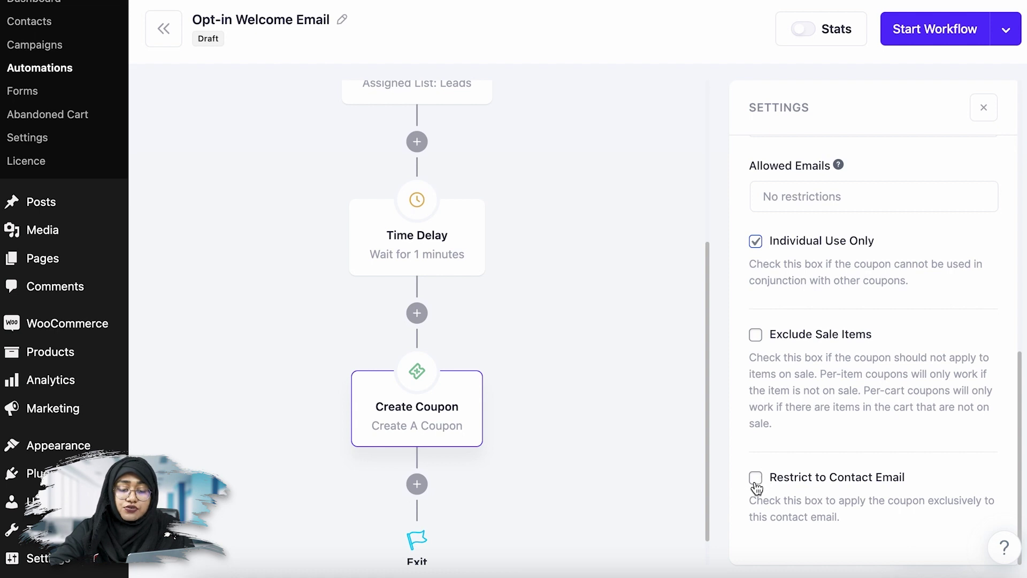
scroll(872, 401, "up", 10)
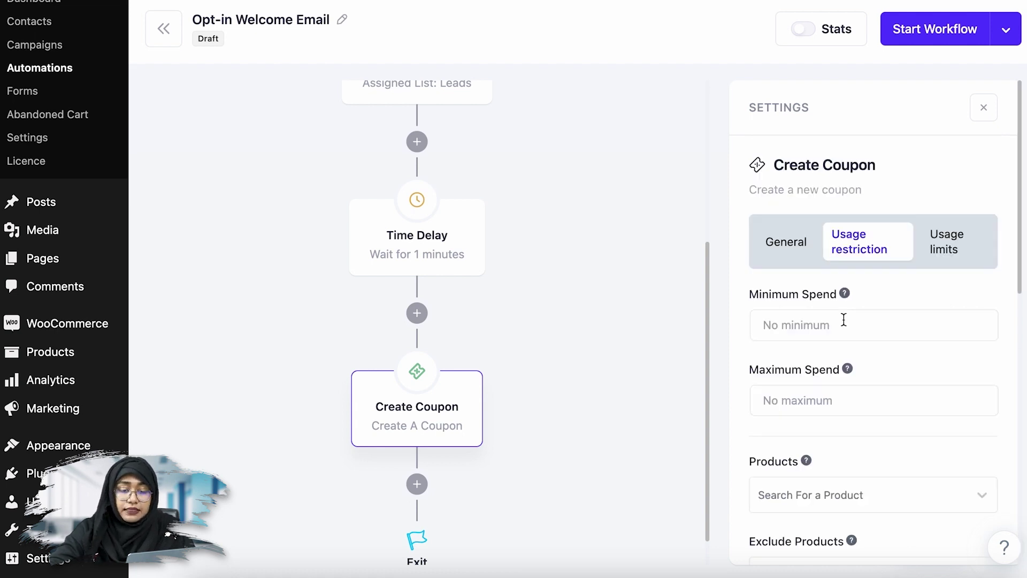
- On the Usage limits tab, set Usage Limit Per Coupon to 1 and Usage Limit Per User to 1
left_click(951, 250)
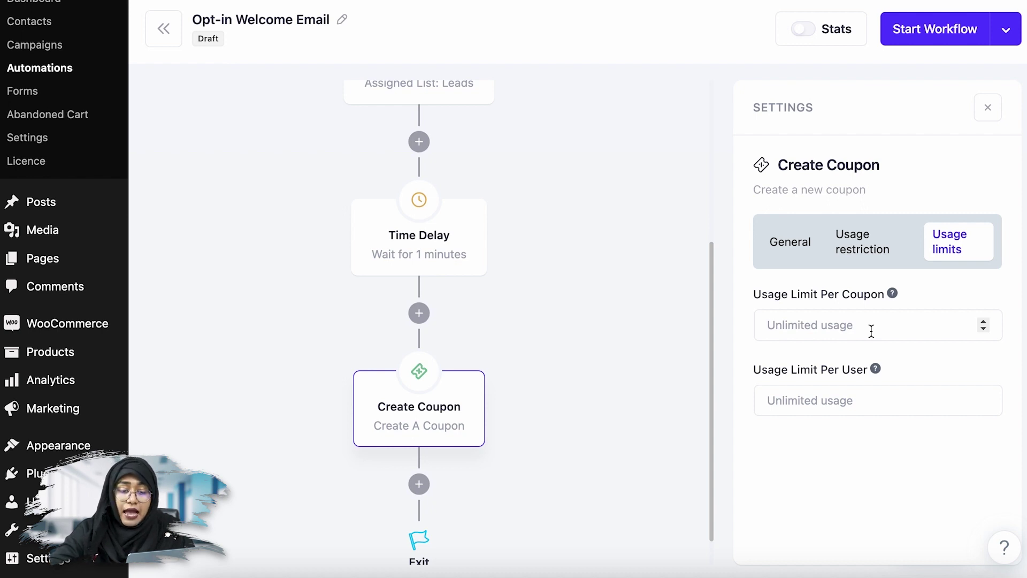
left_click(871, 331)
type("1")
key("BackSpace")
type("2")
key("BackSpace")
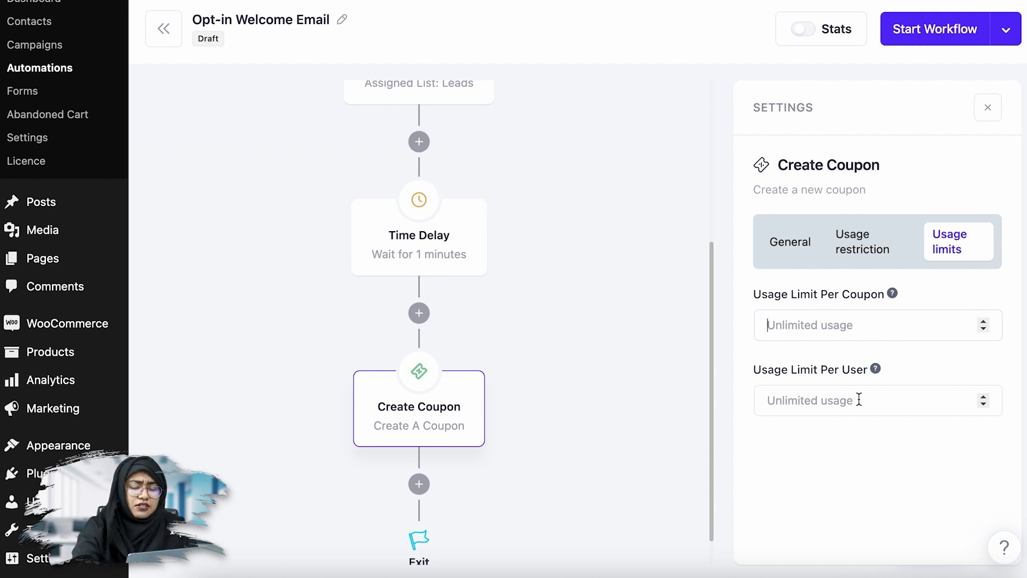
type("1")
left_click(855, 397)
type("1")
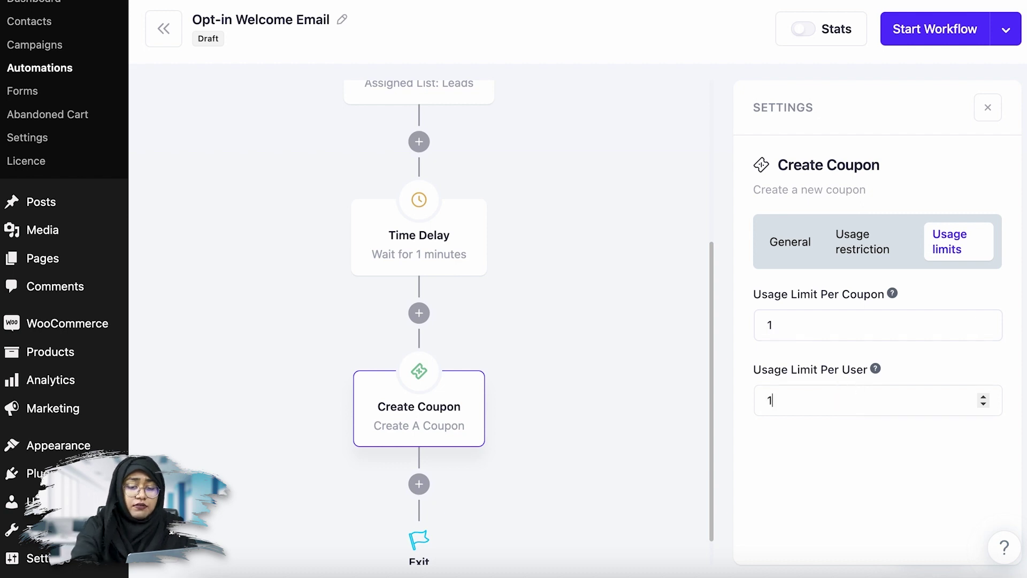
scroll(864, 426, "down", 1)
scroll(890, 367, "up", 3)
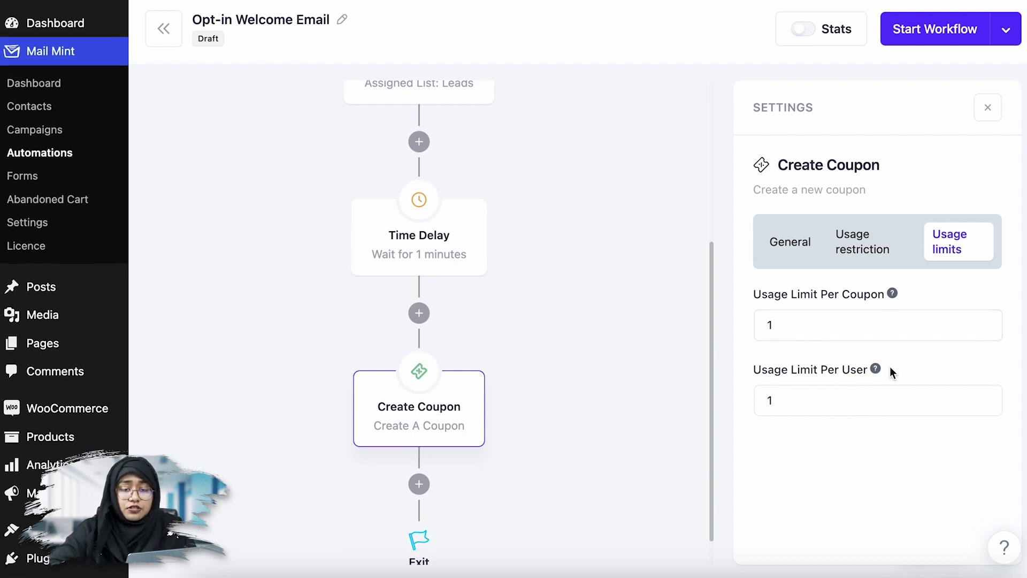
- Add an Email Sequence step after Create Coupon using the Welcome Series sequence
left_click(420, 485)
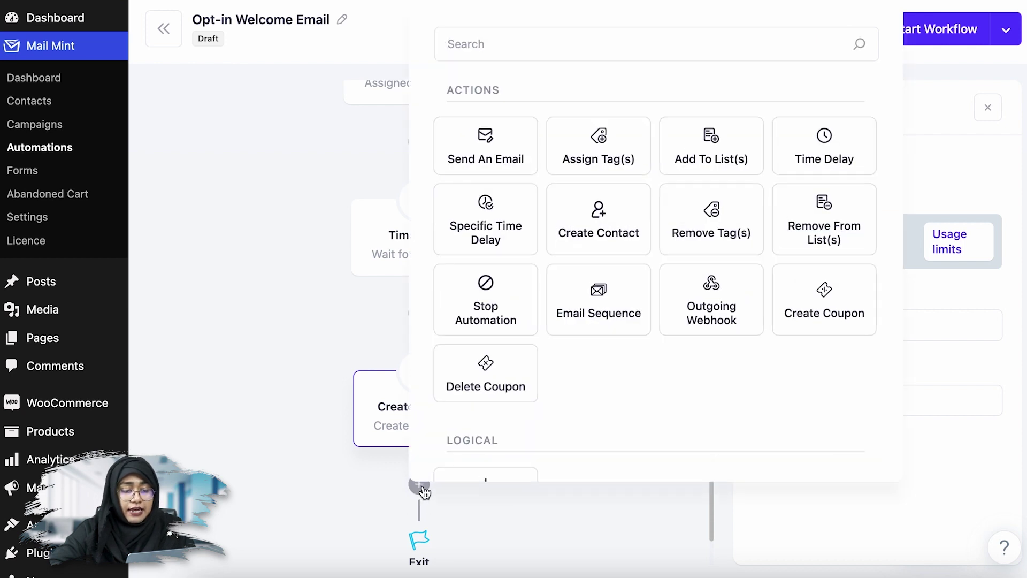
left_click(599, 295)
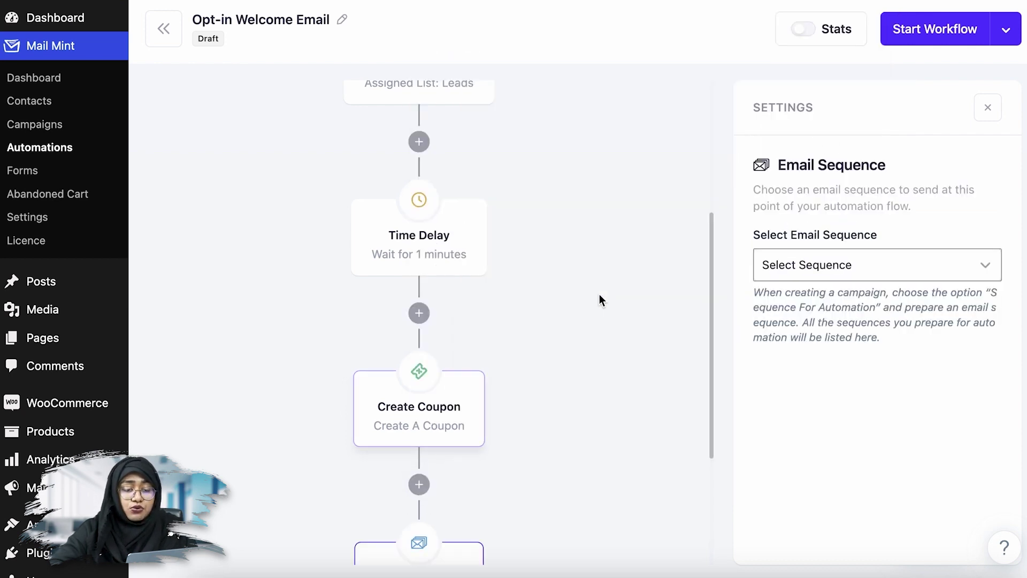
scroll(599, 296, "down", 4)
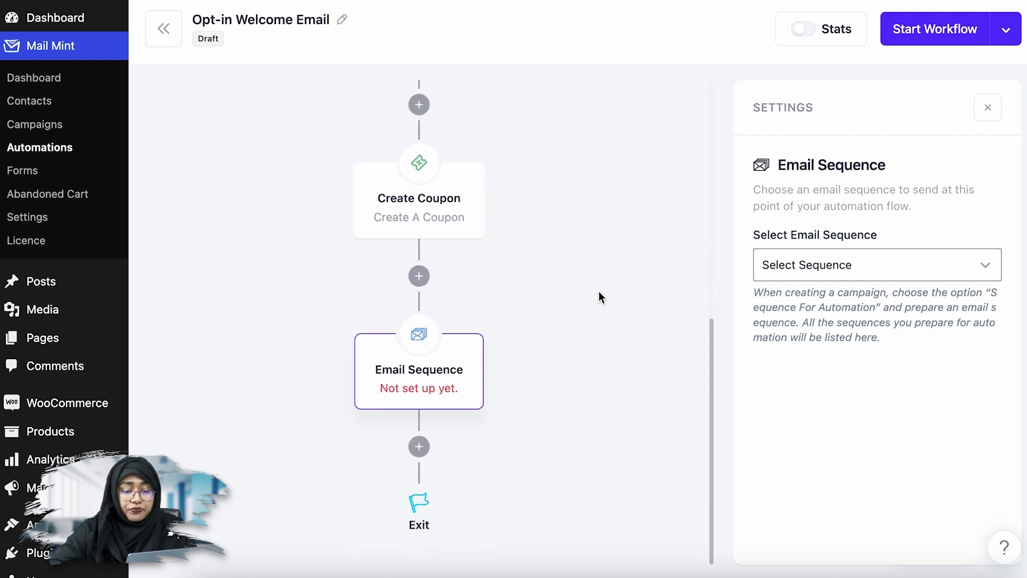
left_click(940, 279)
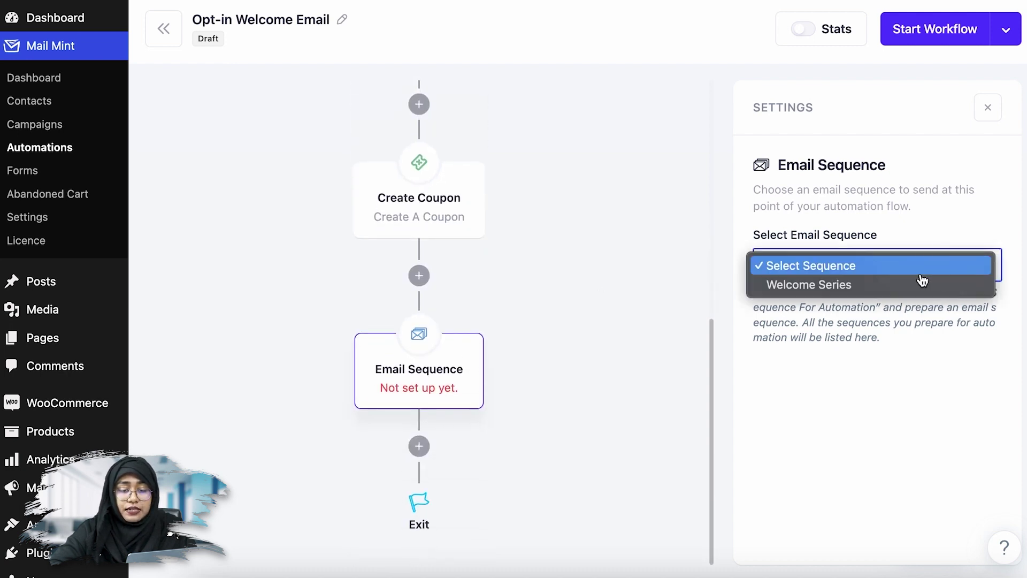
left_click(915, 284)
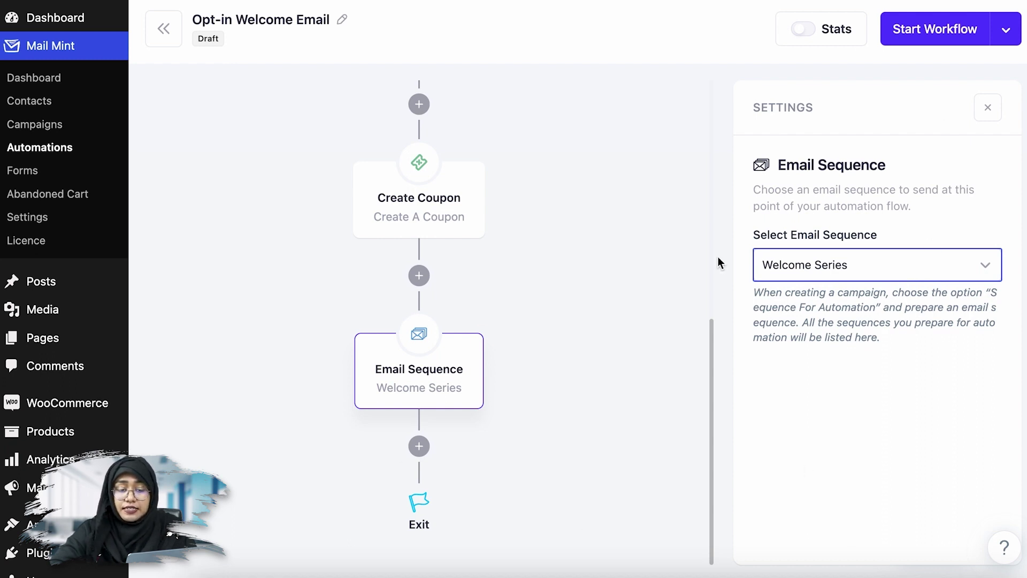
scroll(605, 361, "up", 8)
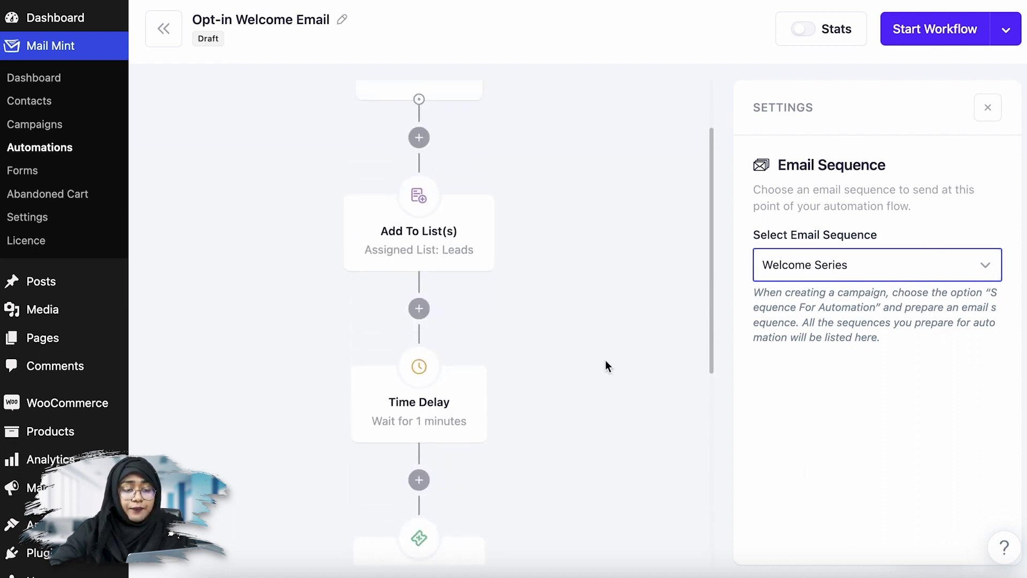
scroll(606, 361, "down", 7)
scroll(605, 365, "down", 1)
- Review the Create Coupon and Email Sequence step settings
left_click(449, 239)
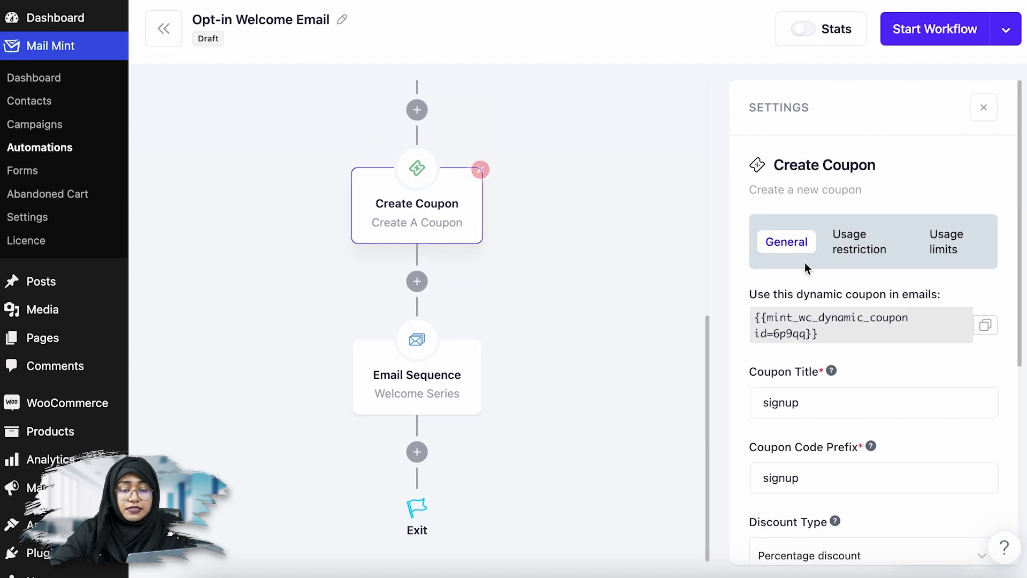
left_click(419, 394)
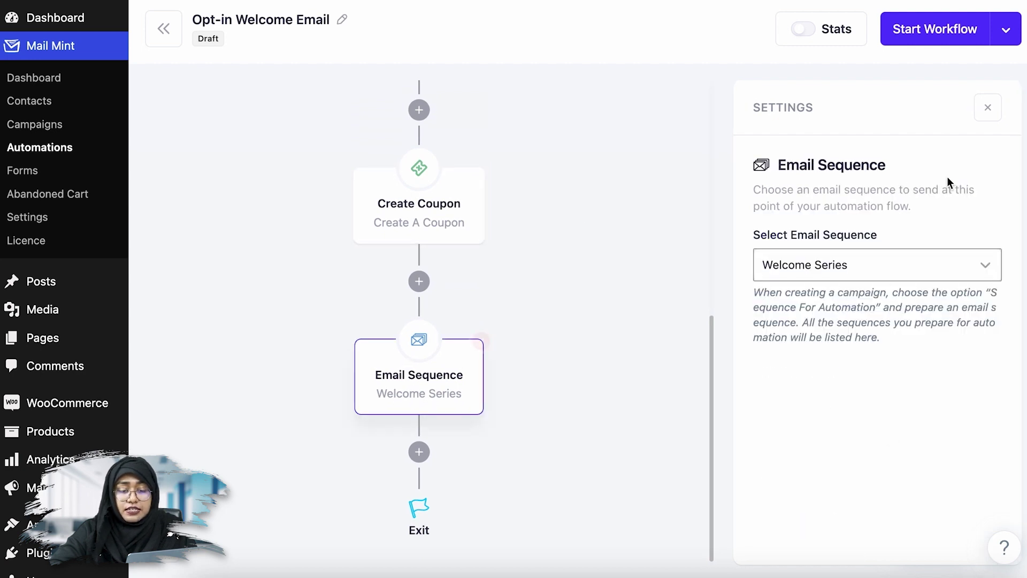
left_click(446, 231)
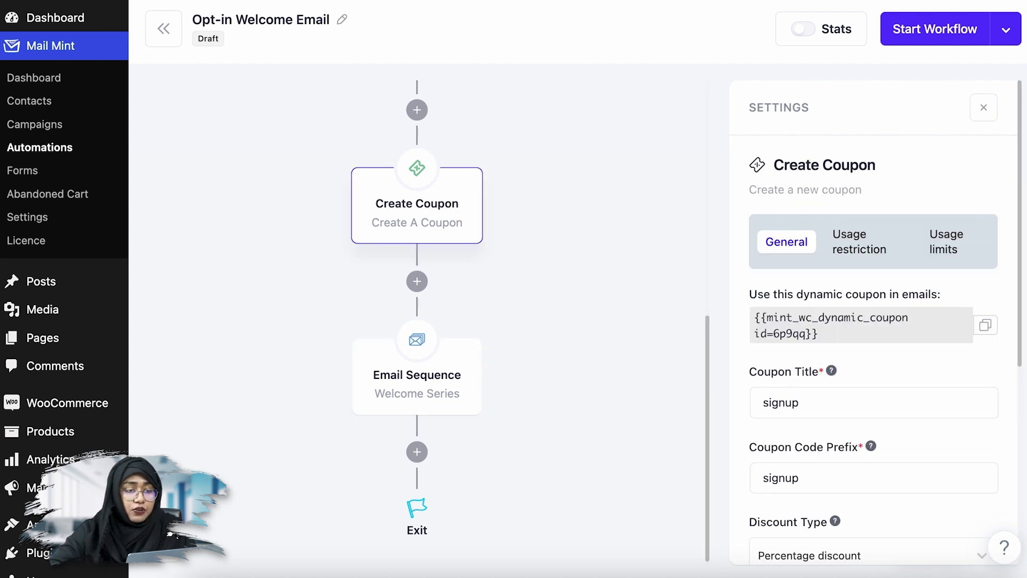
right_click(40, 124)
- Open the Welcome Series campaign template and change the coupon text from 20% to 15%
left_click(22, 124)
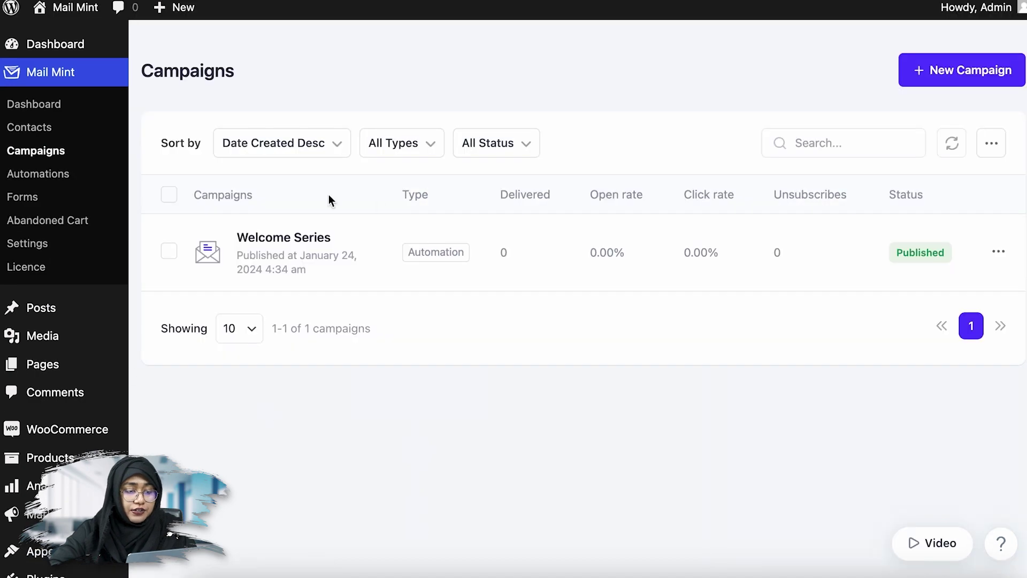
left_click(292, 244)
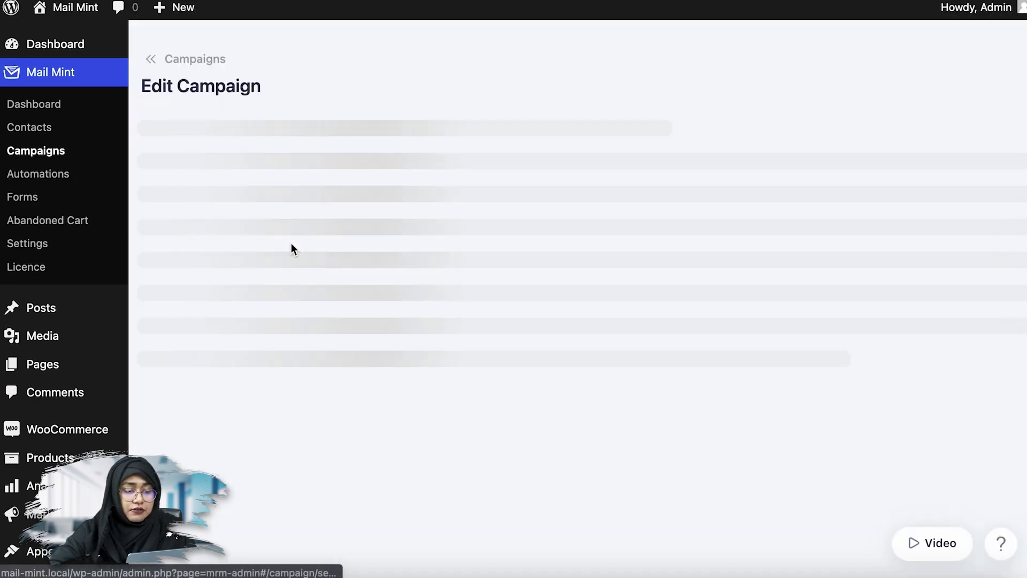
scroll(486, 244, "down", 6)
mouse_move(658, 276)
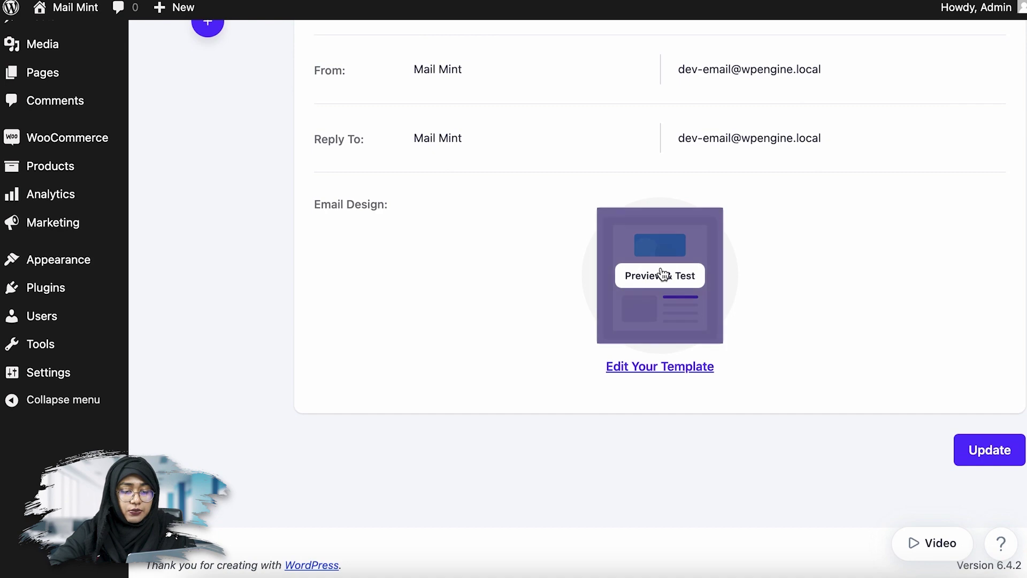
left_click(659, 365)
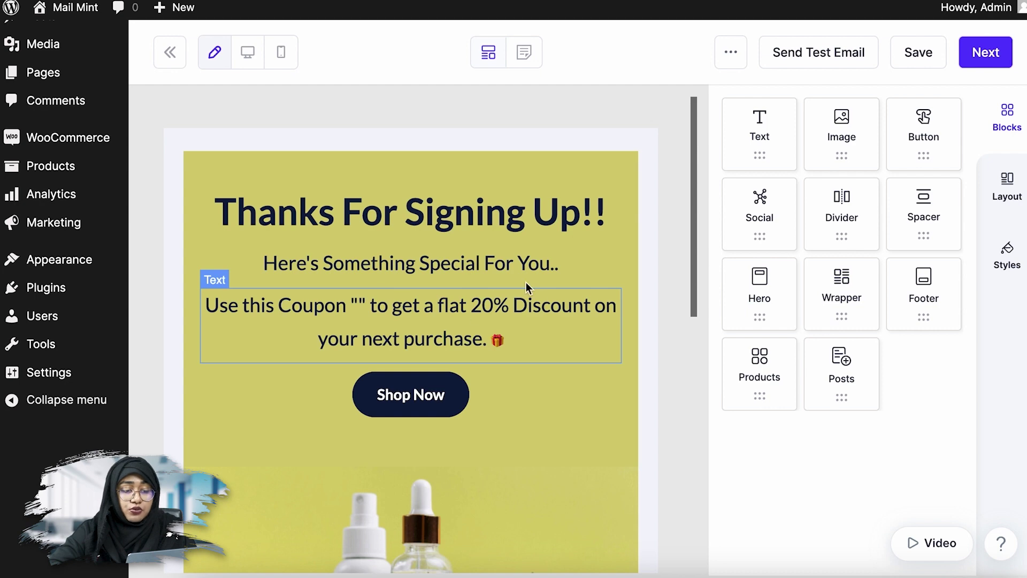
left_click(489, 306)
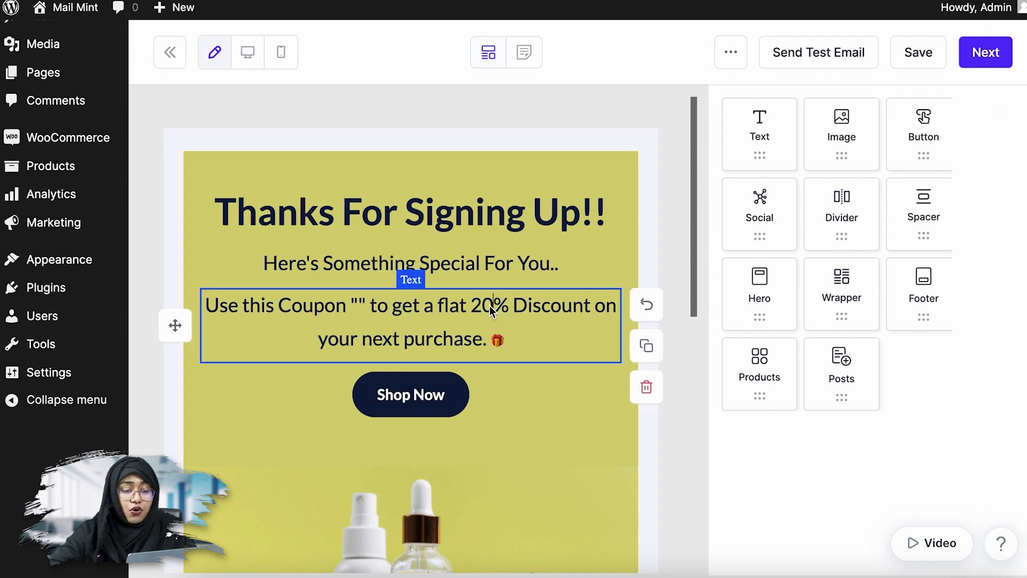
key("BackSpace")
key("BackSpace")
type("15")
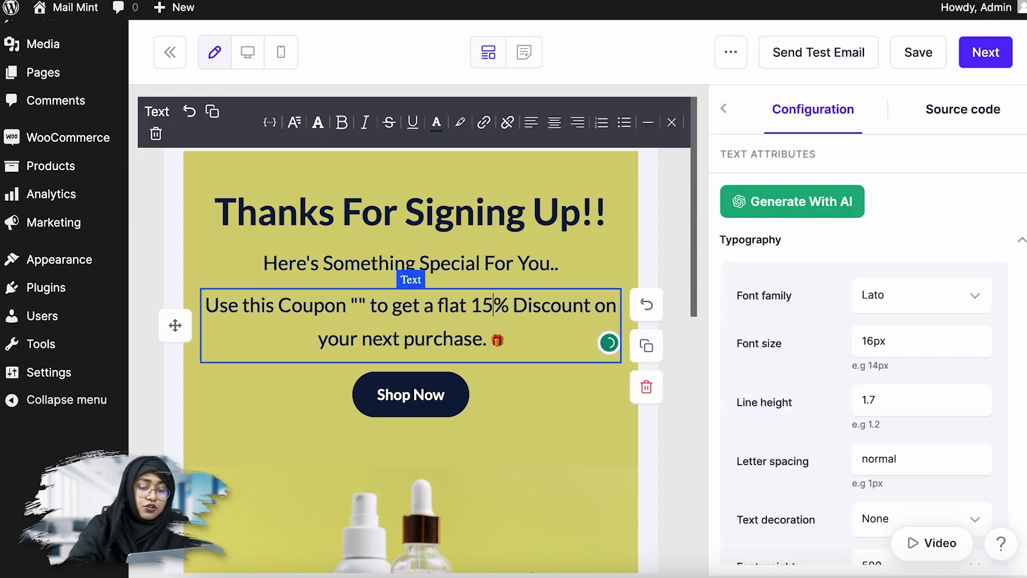
left_click(531, 427)
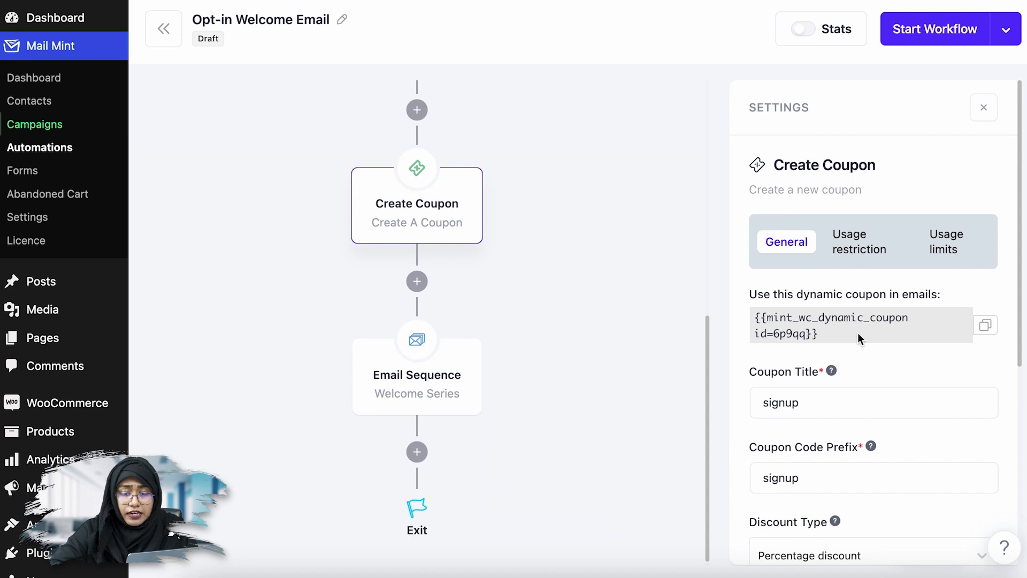
- Copy the Create Coupon step's dynamic coupon shortcode for id 6p9qq
left_click(986, 326)
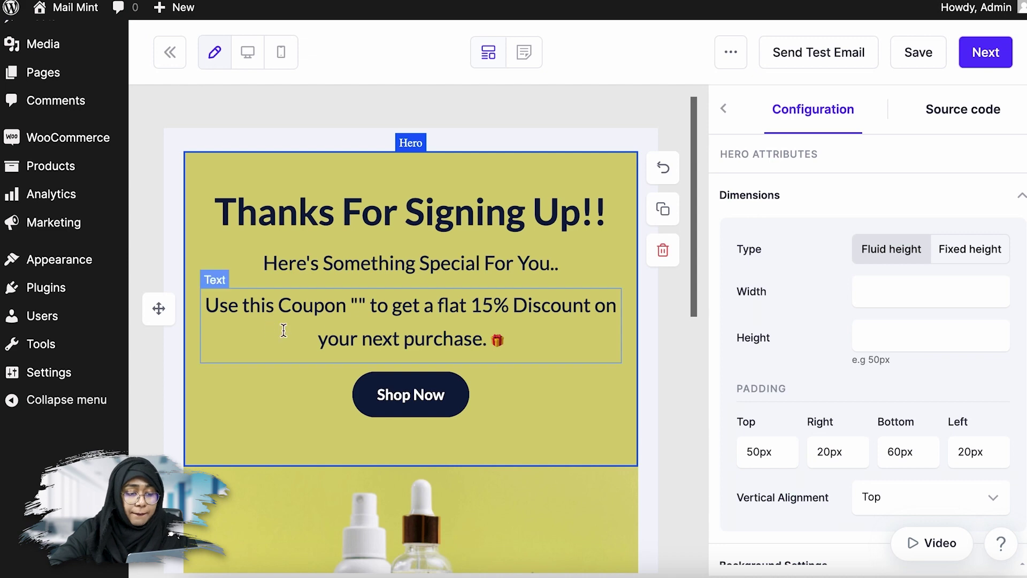
- Paste the coupon shortcode between the quotes after "Coupon", then save the template and update the Welcome Series campaign
left_click(358, 308)
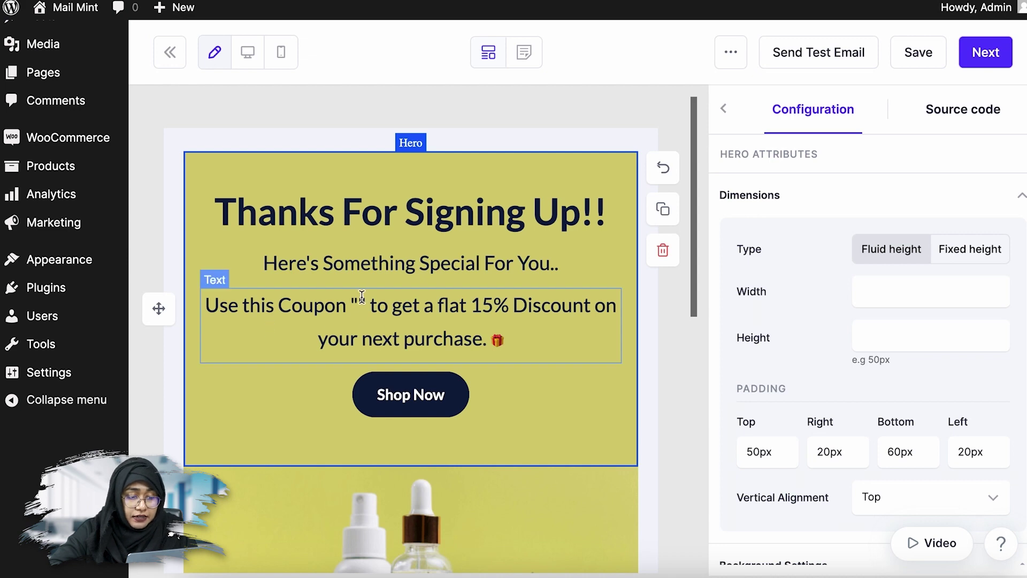
key("ctrl+v")
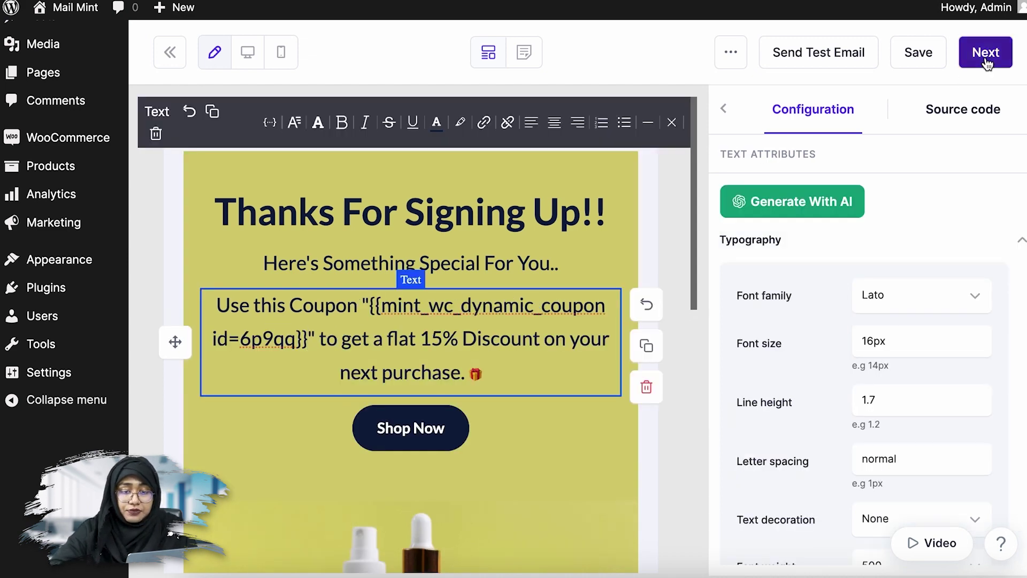
left_click(943, 57)
left_click(983, 65)
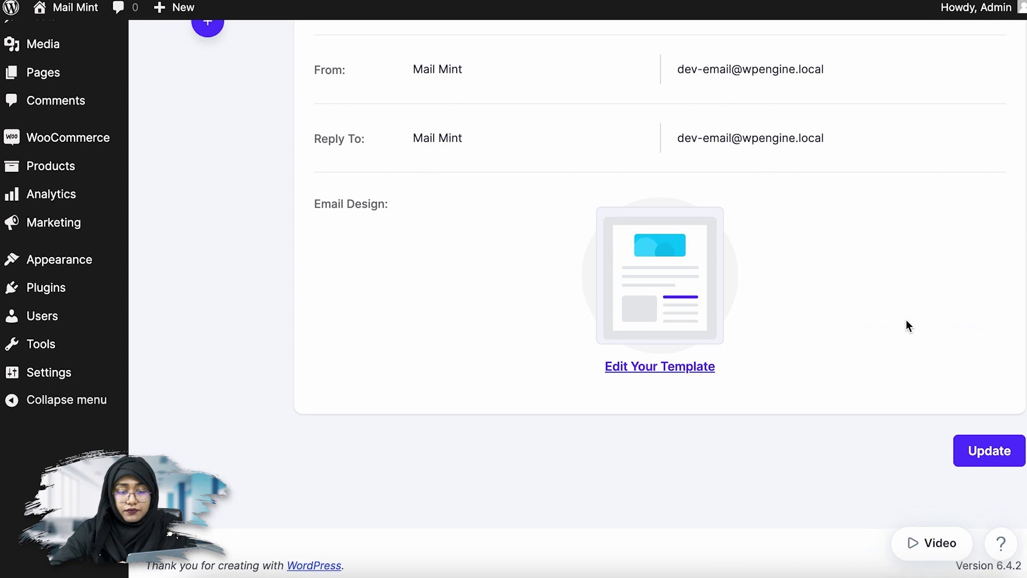
left_click(1003, 449)
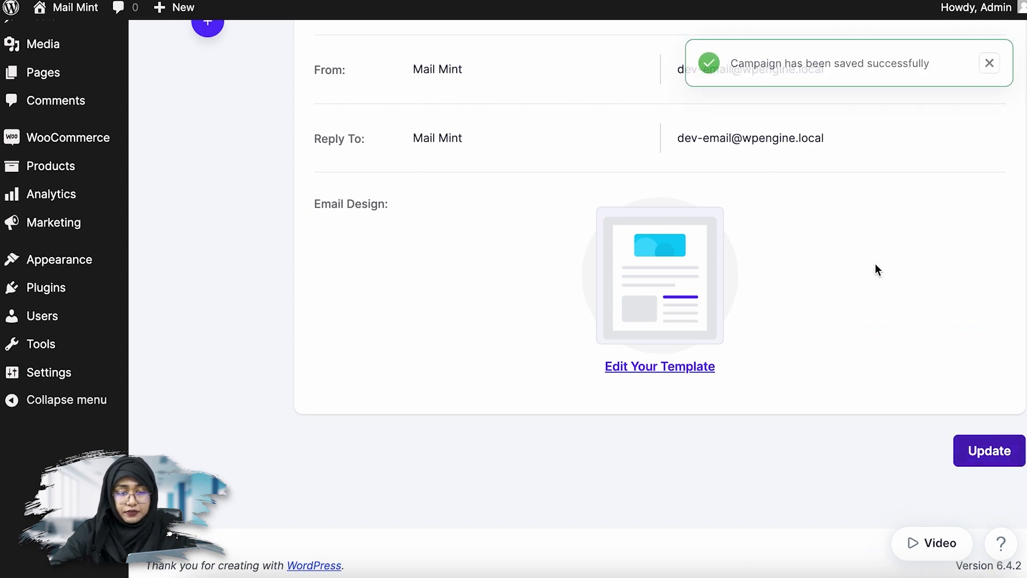
scroll(861, 248, "up", 3)
scroll(850, 233, "up", 3)
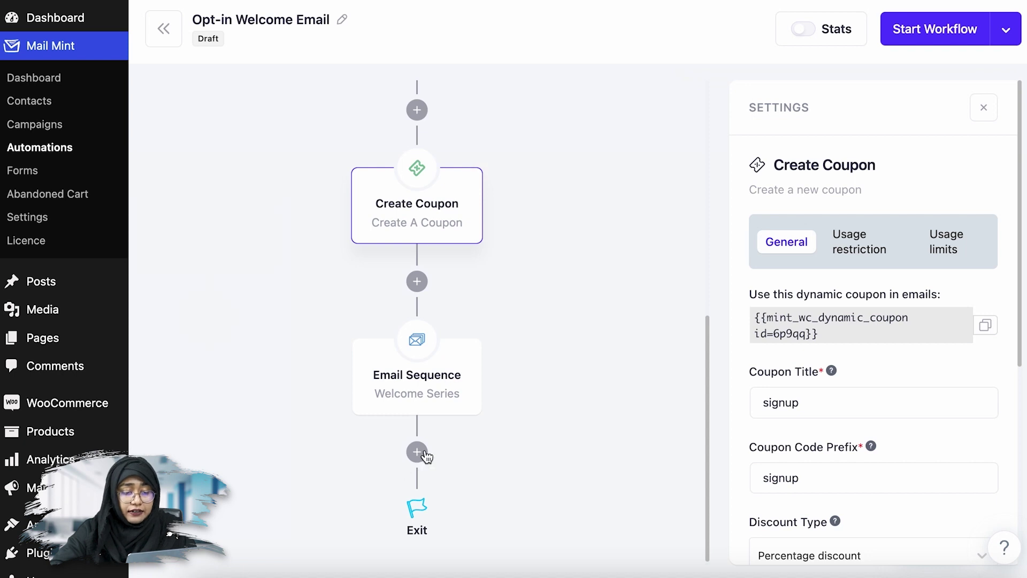
- Add a Time Delay step after the Welcome Series email sequence, just before Exit
left_click(418, 452)
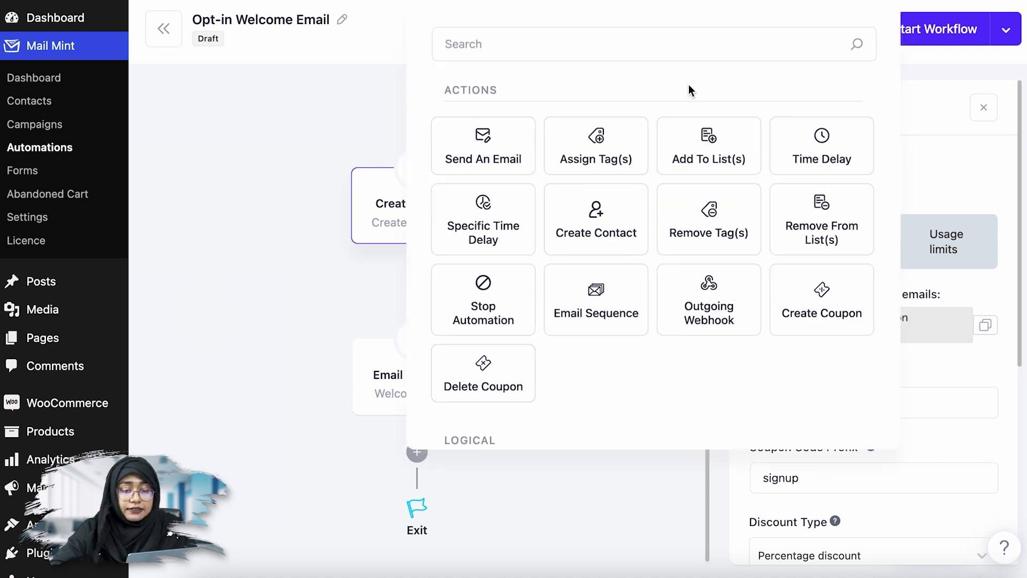
left_click(832, 137)
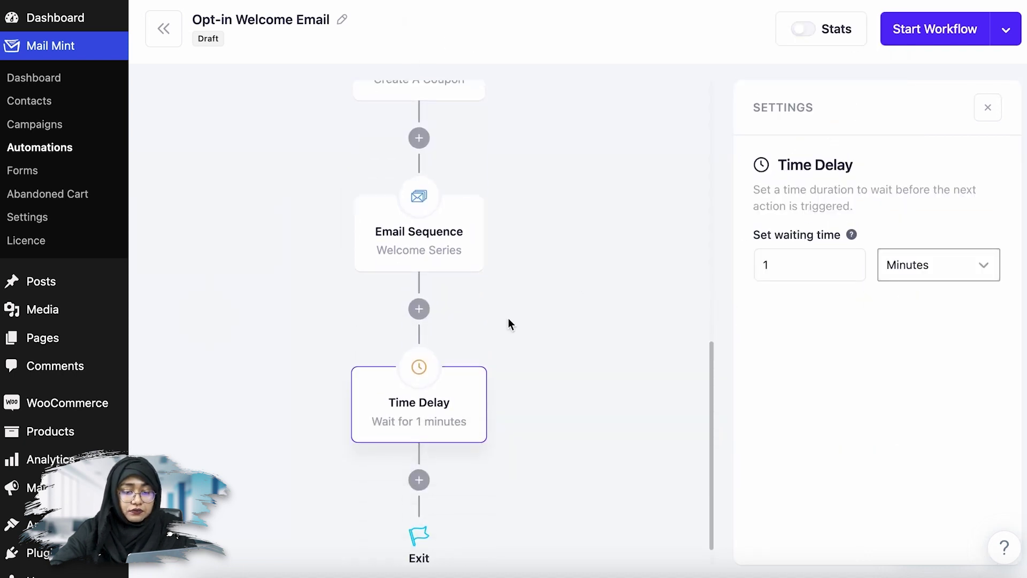
scroll(508, 323, "down", 1)
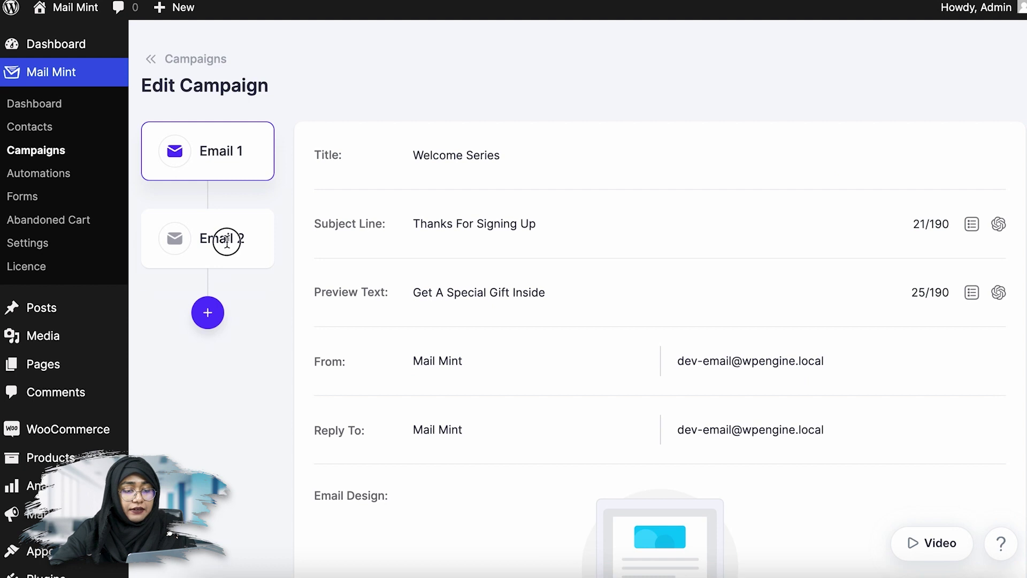
- View the Welcome Series' second email, then bring up the workflow's available actions
left_click(222, 238)
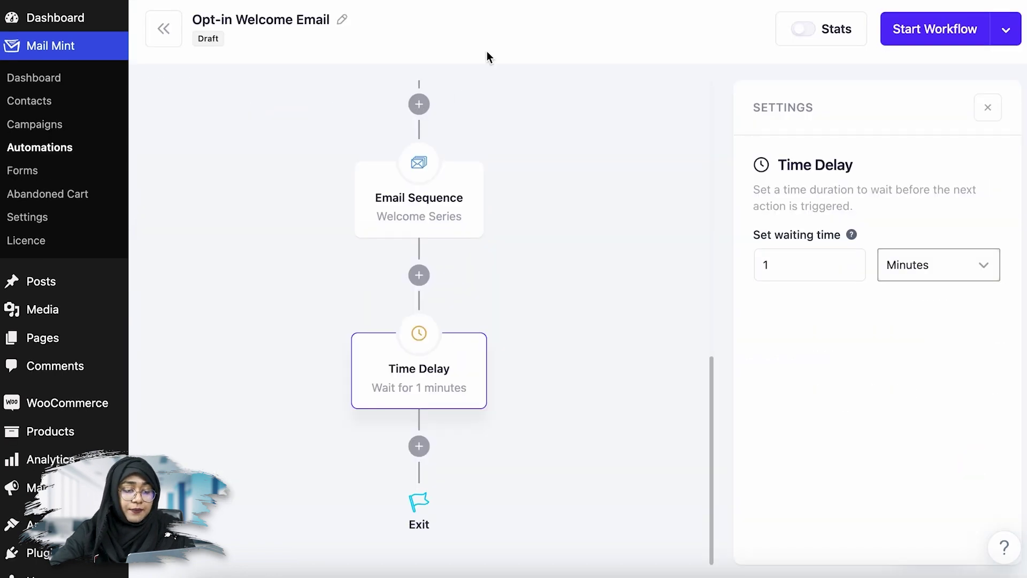
left_click(419, 101)
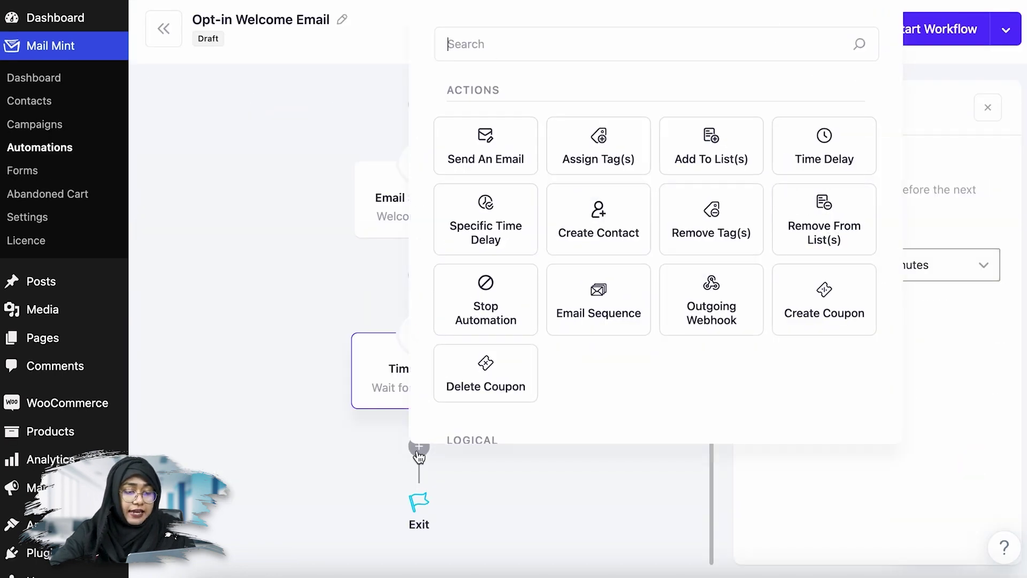
- Change the Time Delay after the email sequence from 1 minute to 7 Days
left_click(388, 396)
key("BackSpace")
type("7")
left_click(930, 264)
left_click(926, 305)
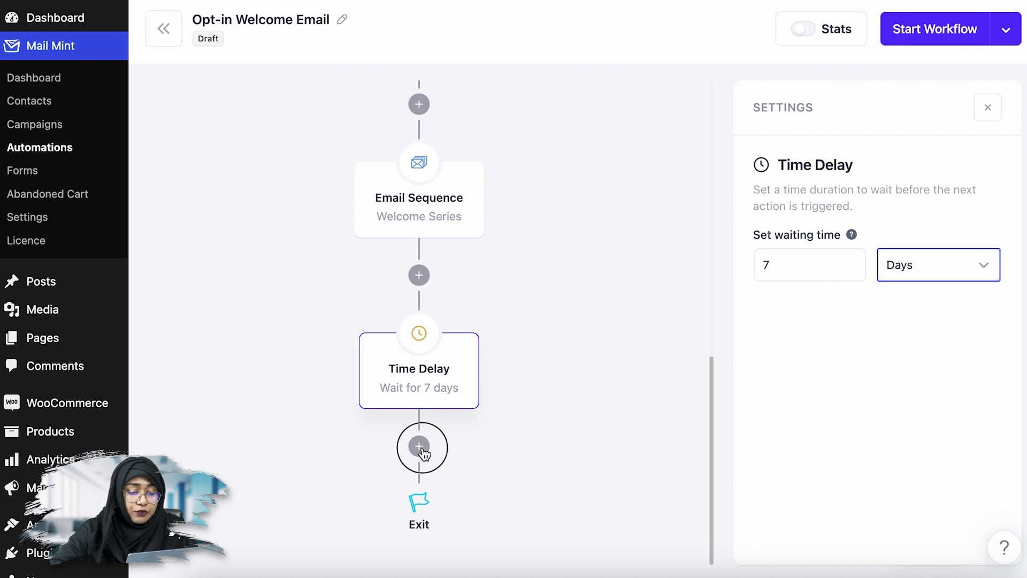
left_click(418, 446)
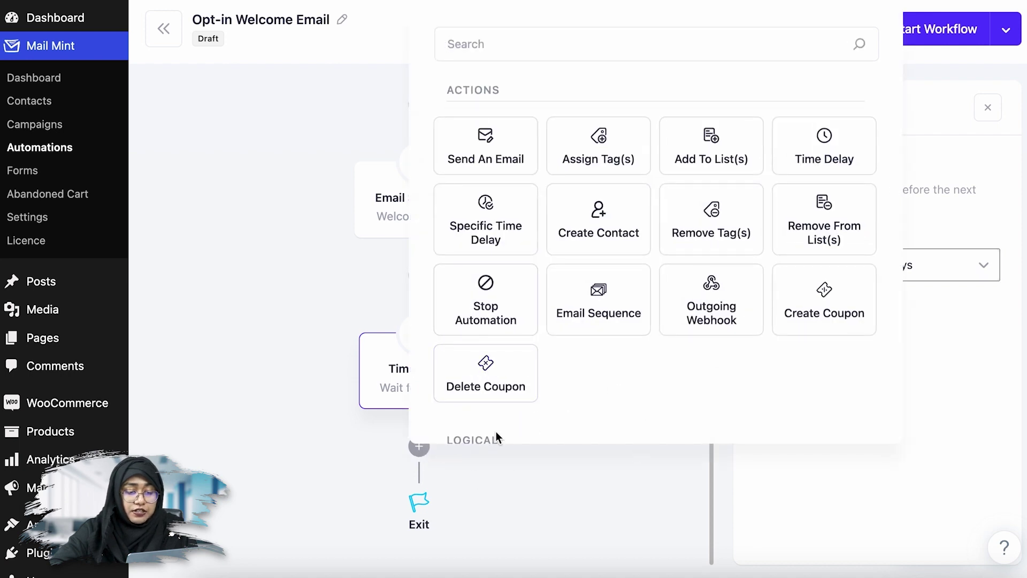
- Add a Delete Coupon step for the 'signup' coupon after the delay and start the workflow
left_click(474, 397)
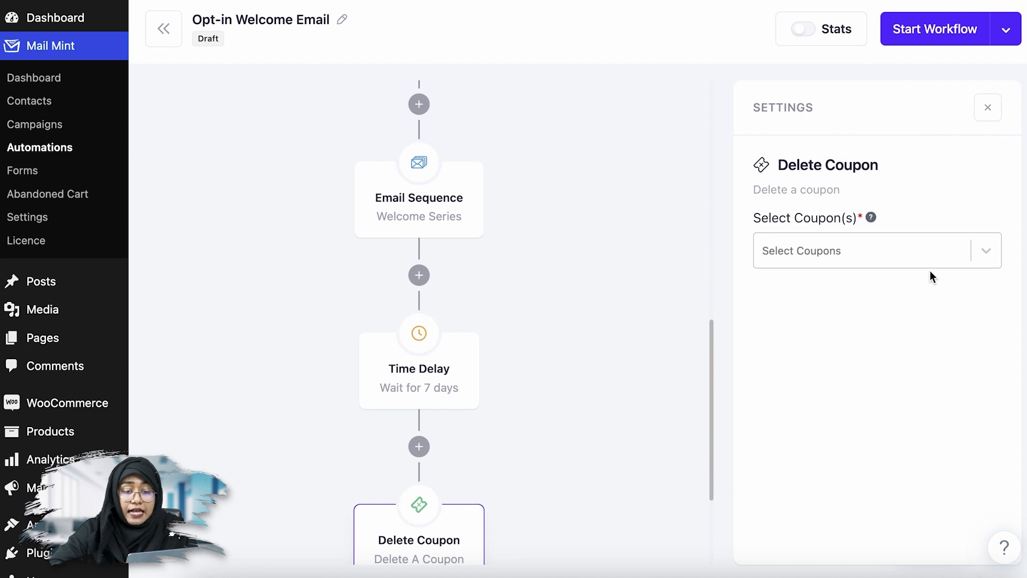
left_click(912, 247)
left_click(795, 283)
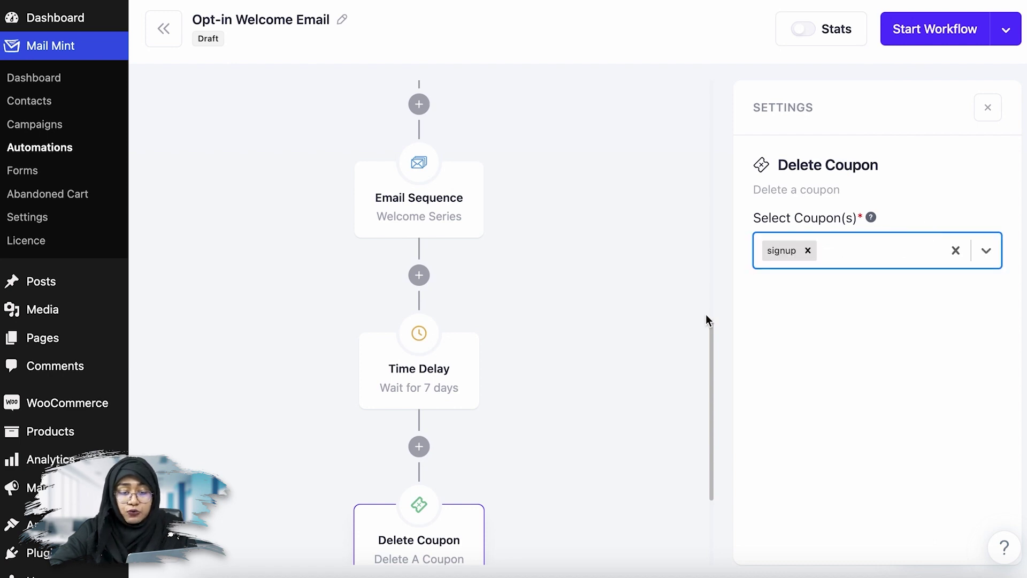
scroll(653, 325, "up", 5)
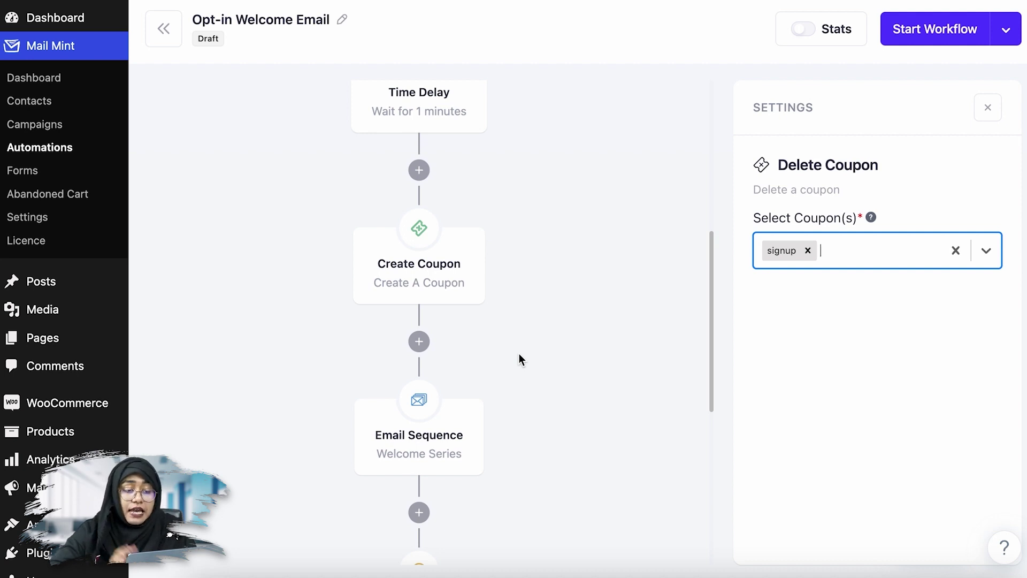
scroll(519, 355, "up", 7)
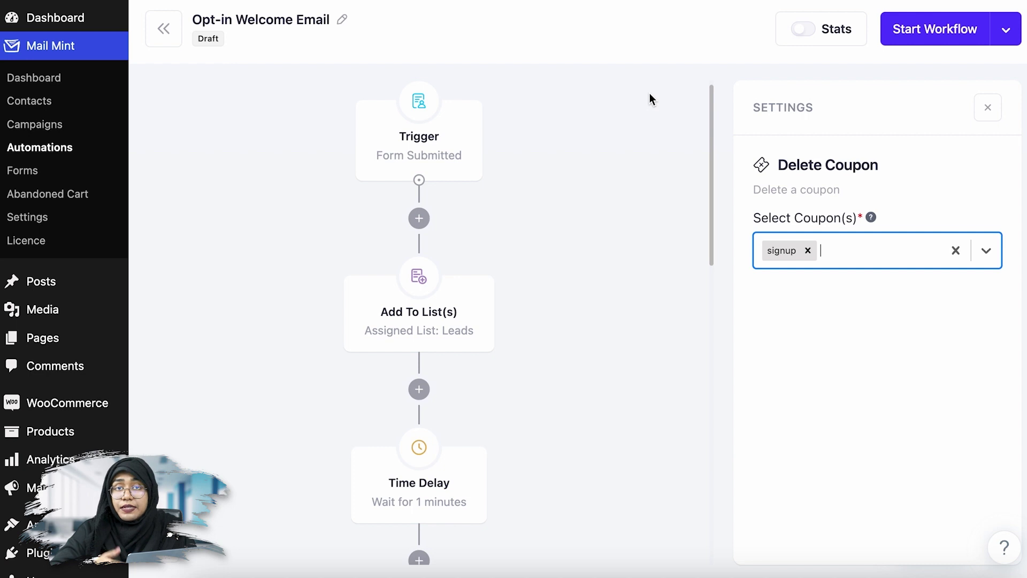
scroll(584, 207, "down", 7)
scroll(583, 204, "down", 7)
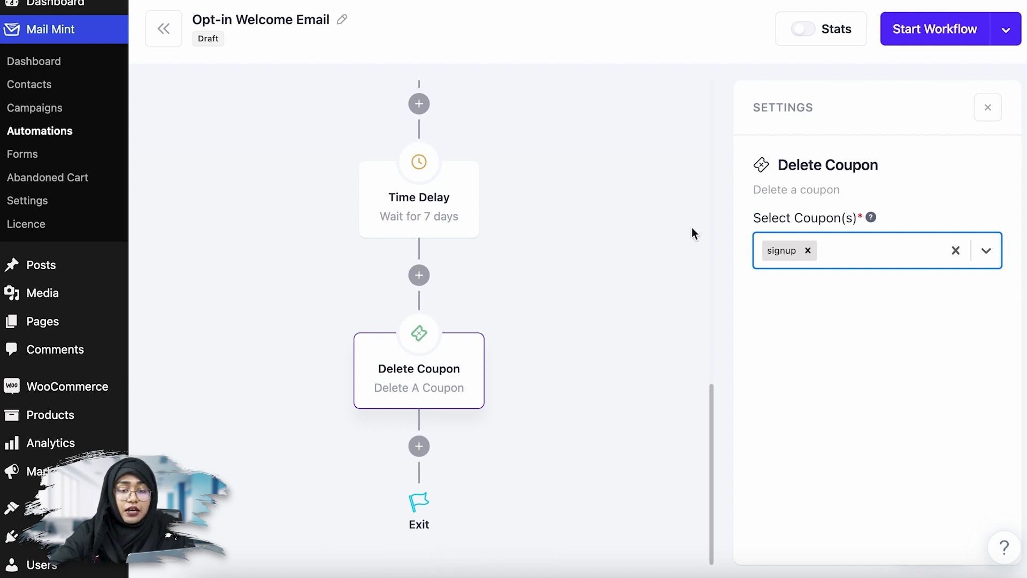
left_click(913, 296)
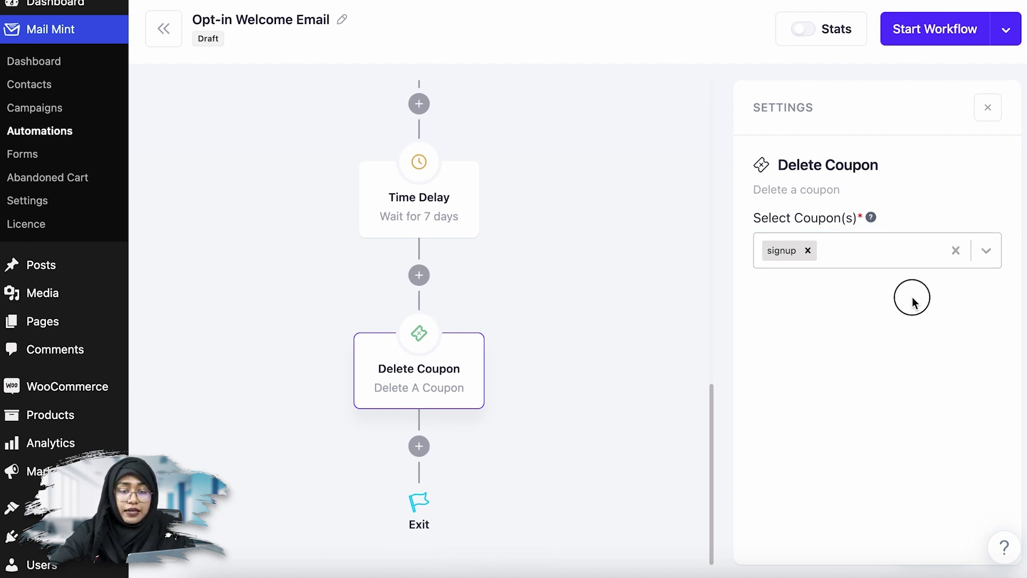
left_click(957, 42)
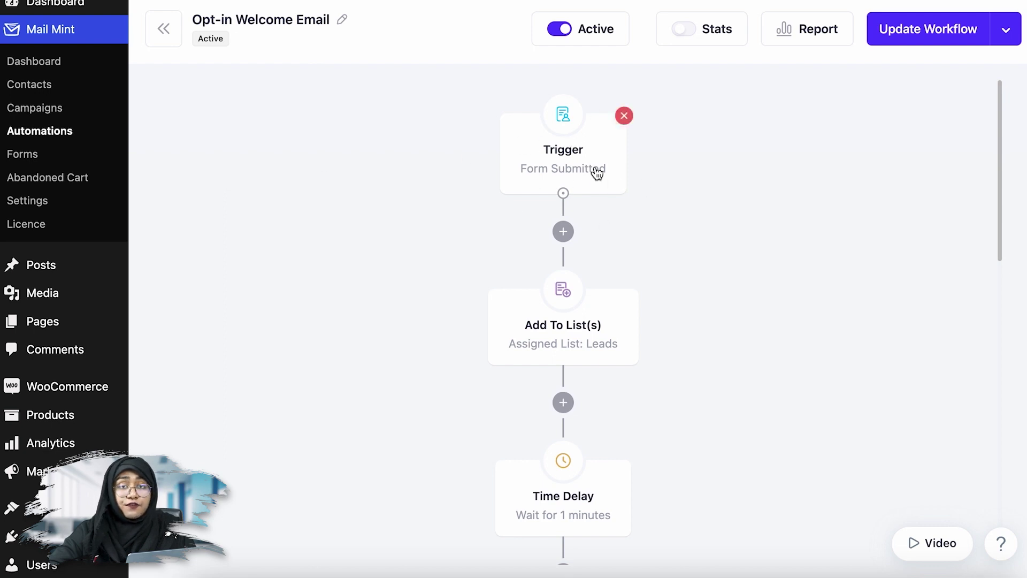
scroll(287, 185, "up", 1)
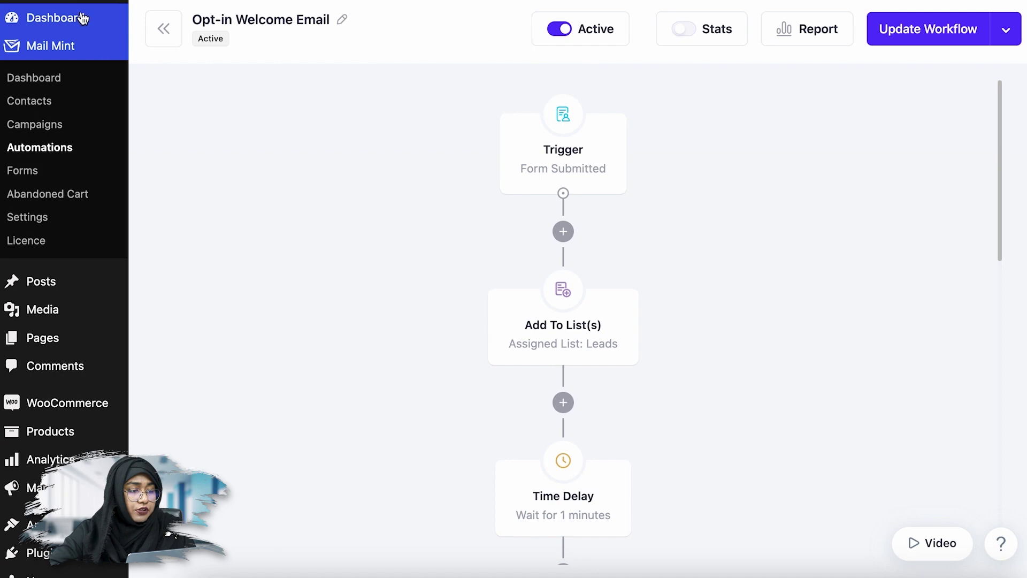
- Open the public site from the dashboard's Visit Site link in an incognito window
left_click(82, 17)
mouse_move(80, 12)
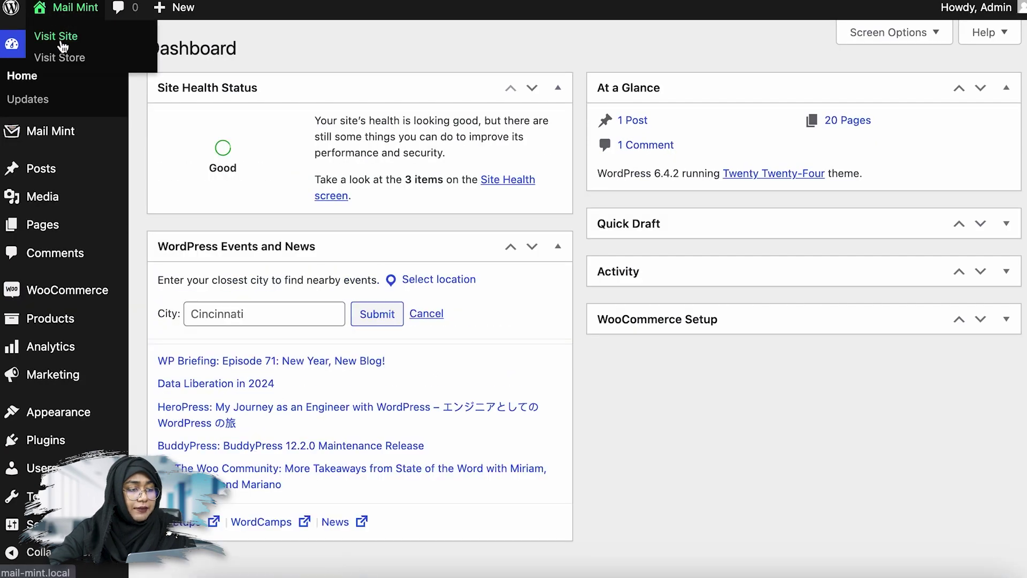
right_click(61, 36)
left_click(93, 84)
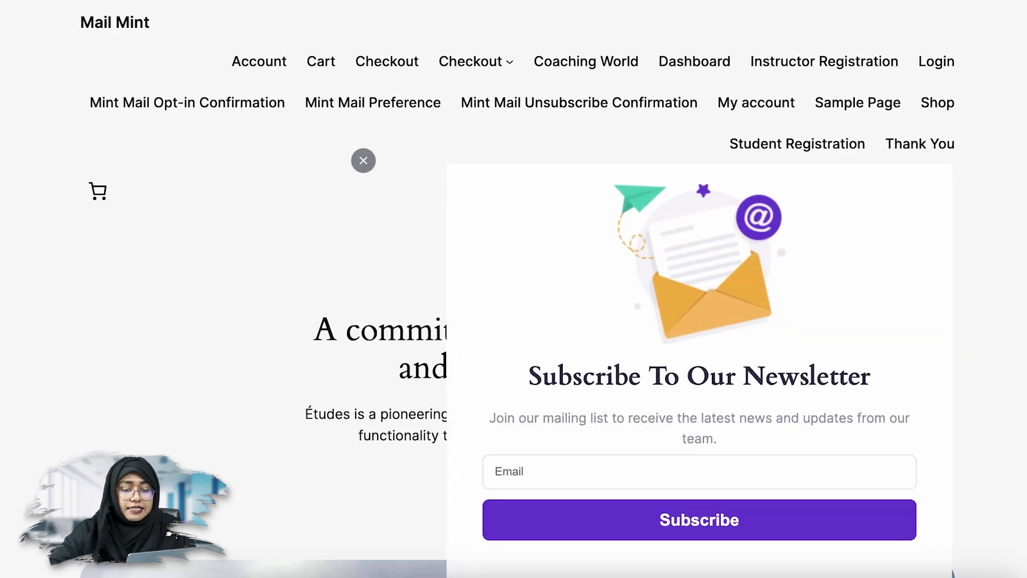
- Subscribe to the newsletter popup with a test email address
left_click(559, 474)
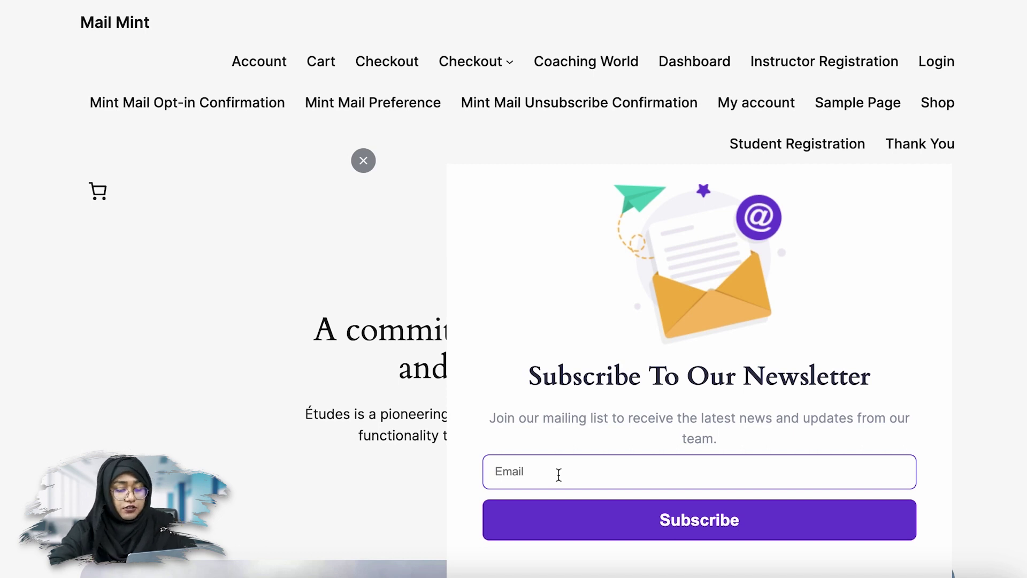
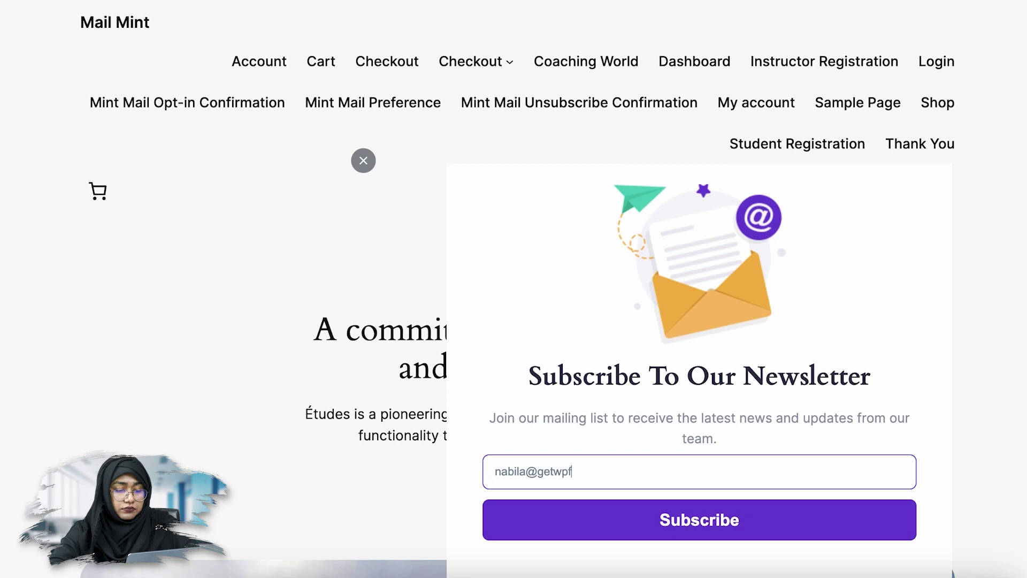
left_click(604, 524)
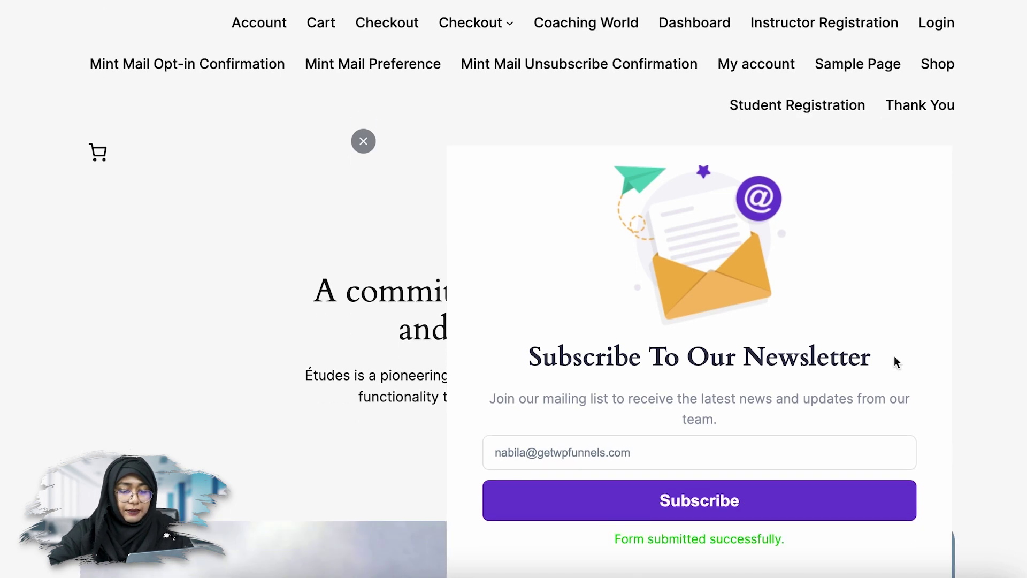
scroll(894, 359, "down", 5)
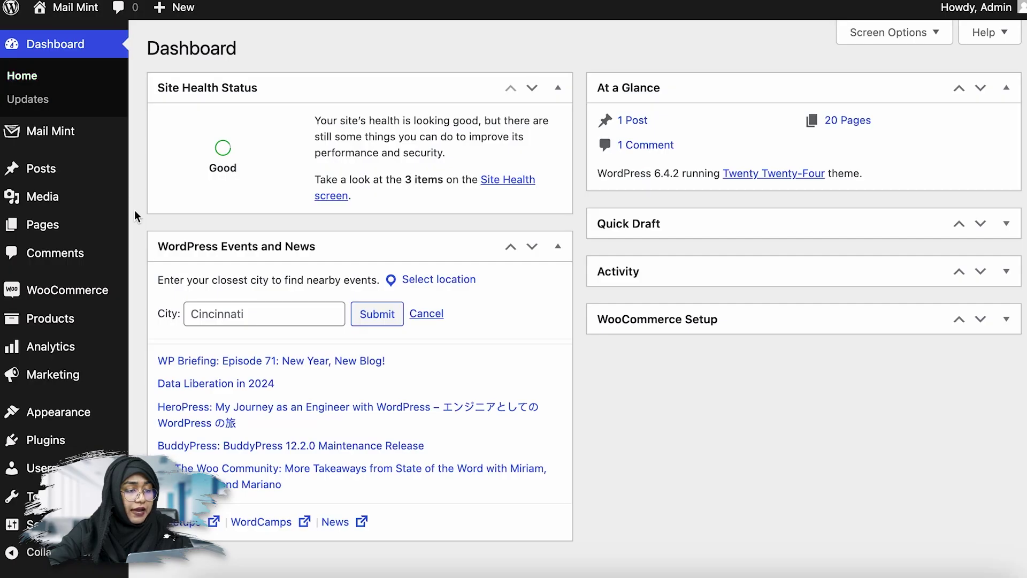
- Confirm the subscription via the email's 'here' link, then open 'Thanks For Signing Up' and select its coupon code
mouse_move(114, 131)
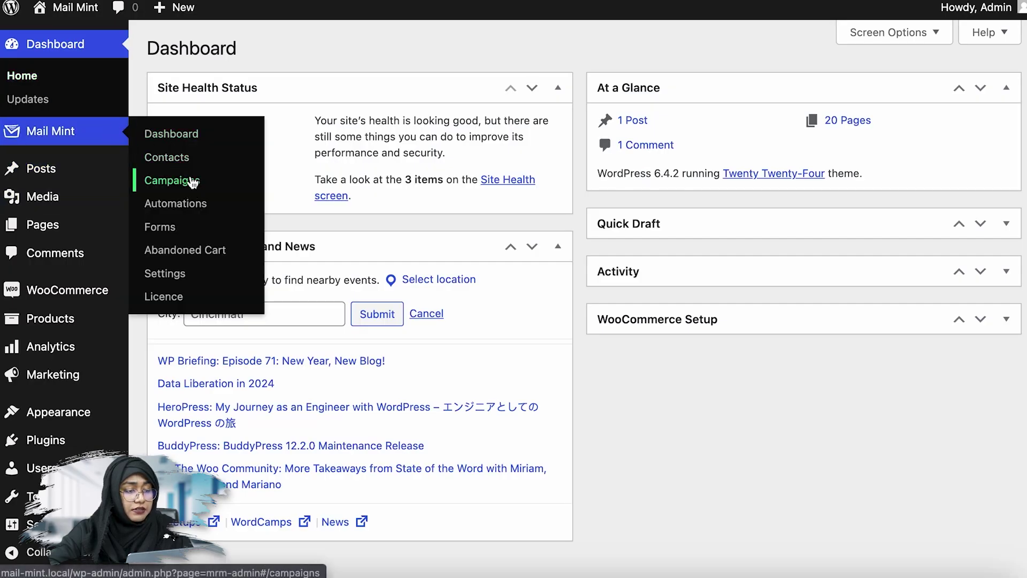
left_click(167, 157)
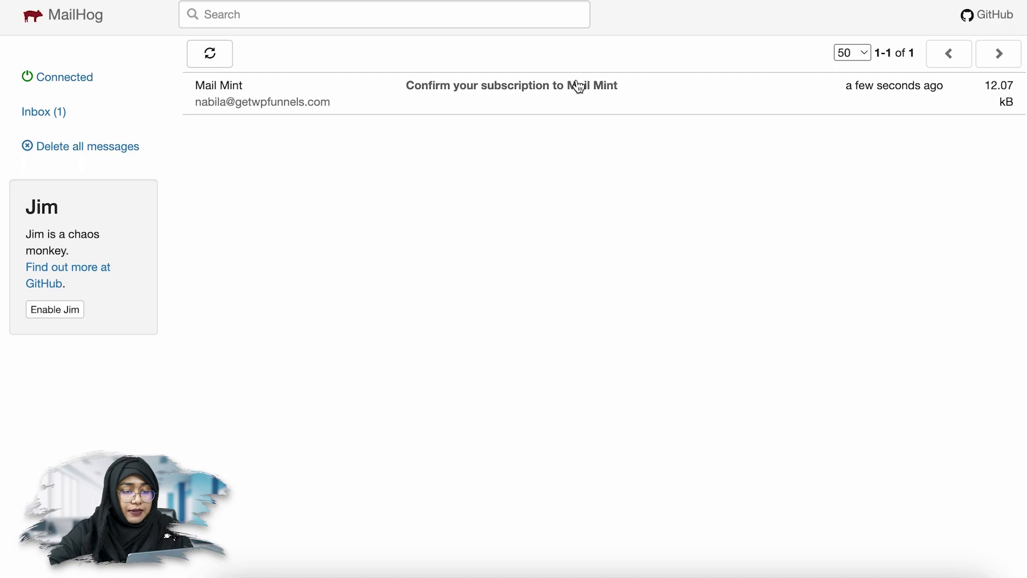
left_click(573, 87)
left_click(433, 308)
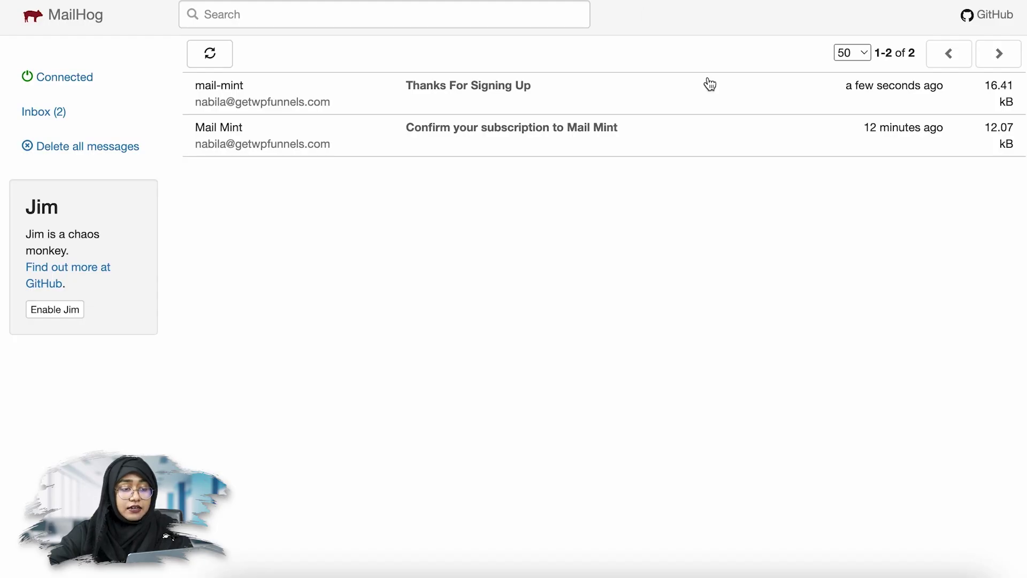
left_click(517, 87)
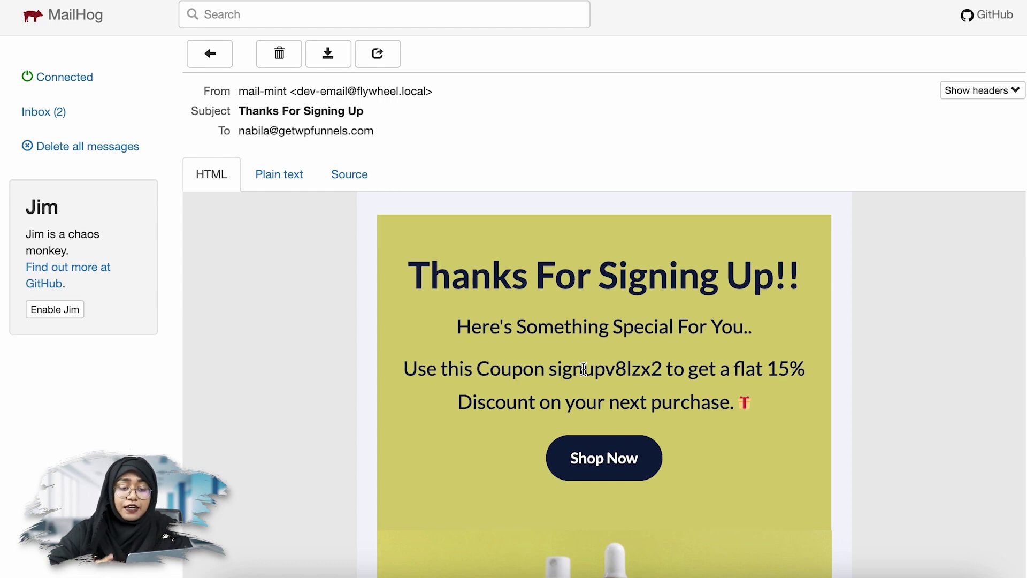
double_click(584, 369)
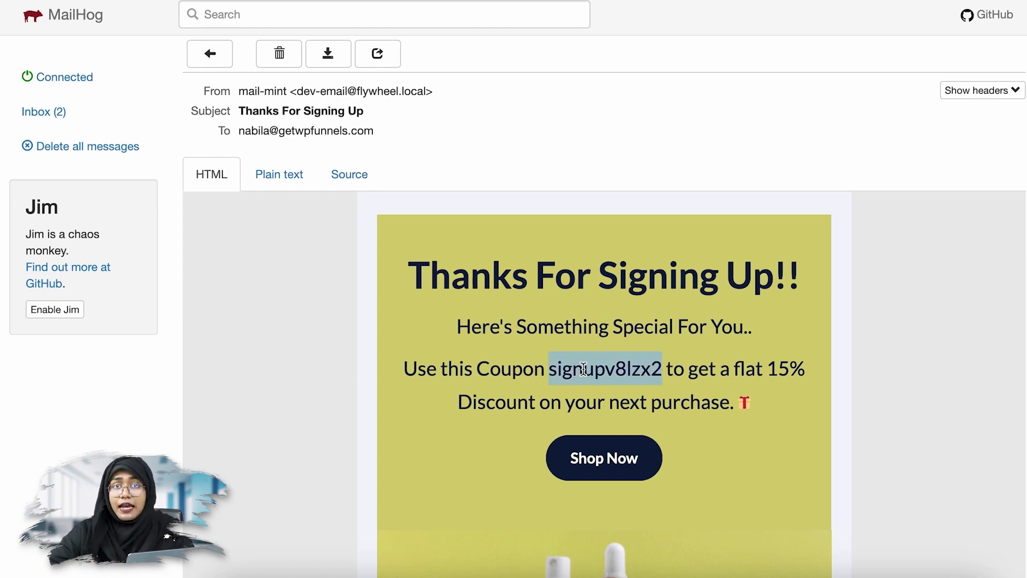